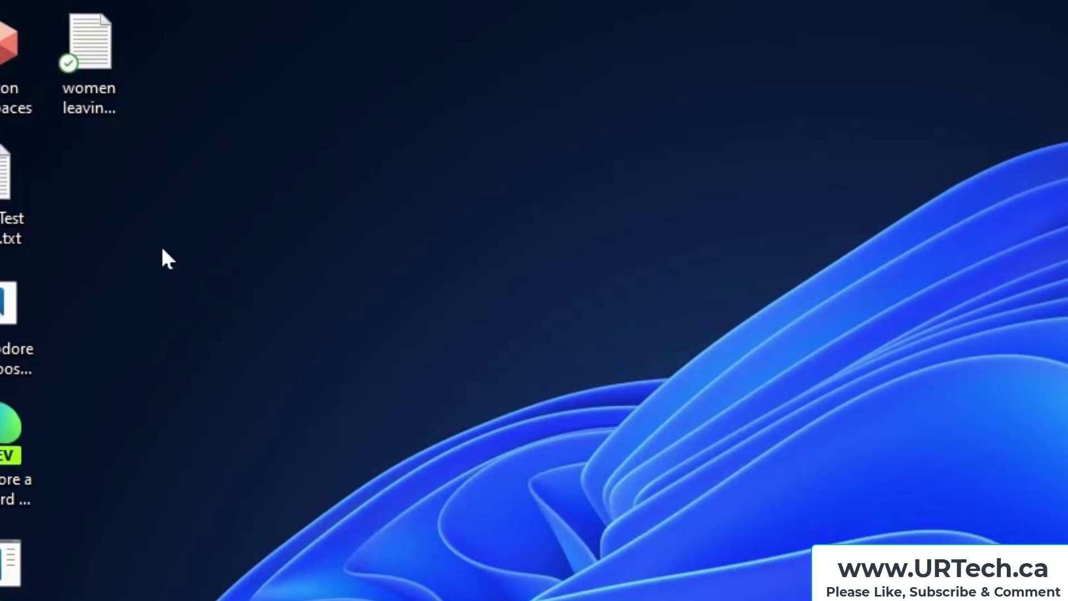
# Create a desktop folder named Test1 and copy women leaving man.txt into it
pyautogui.rightClick(188, 263)
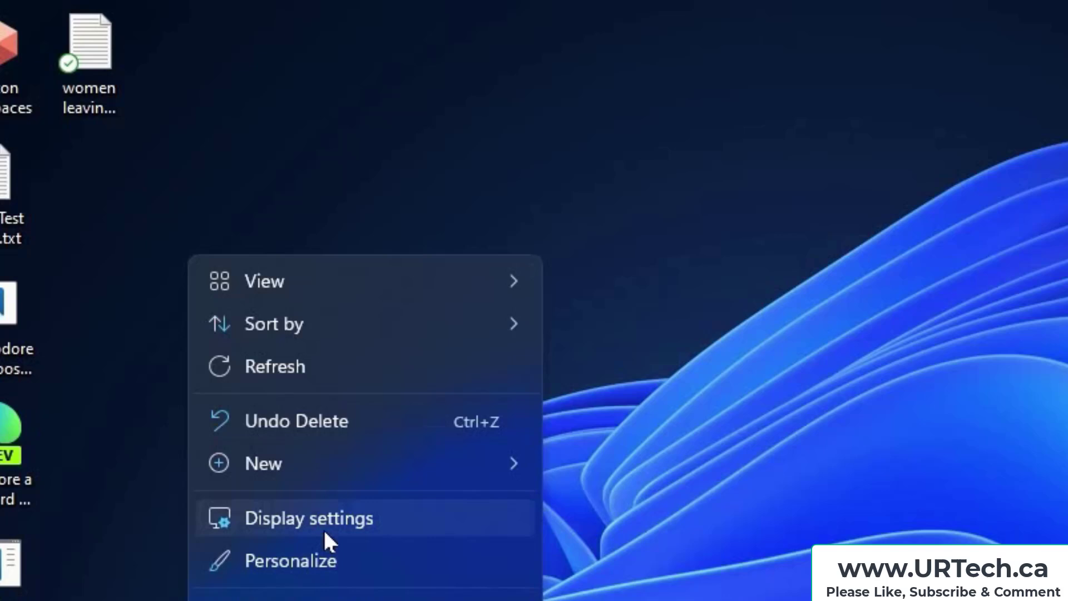
pyautogui.moveTo(322, 463)
pyautogui.click(587, 465)
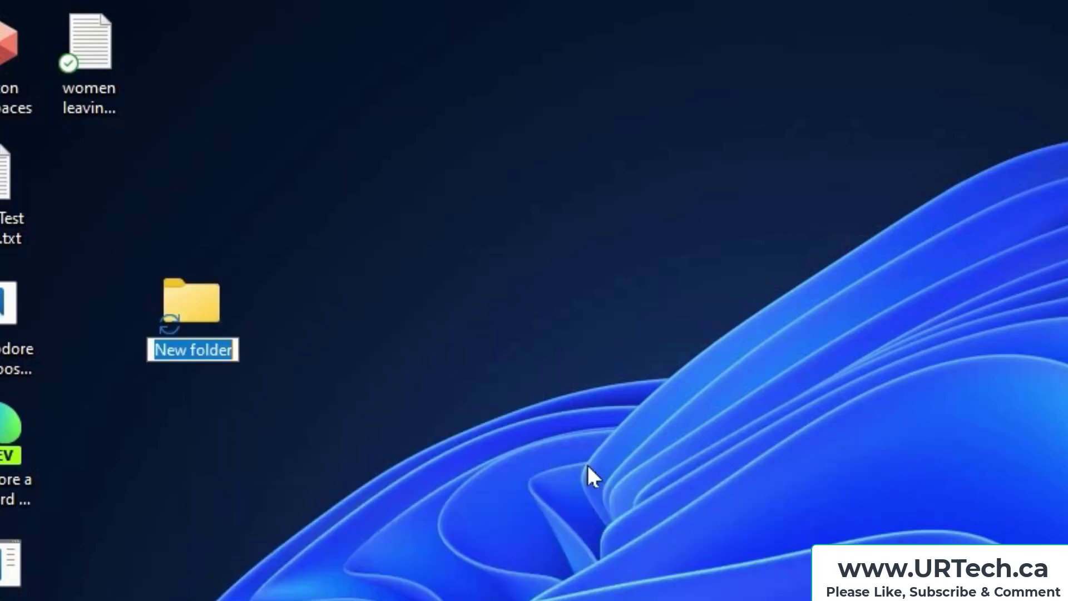
pyautogui.write('Test1')
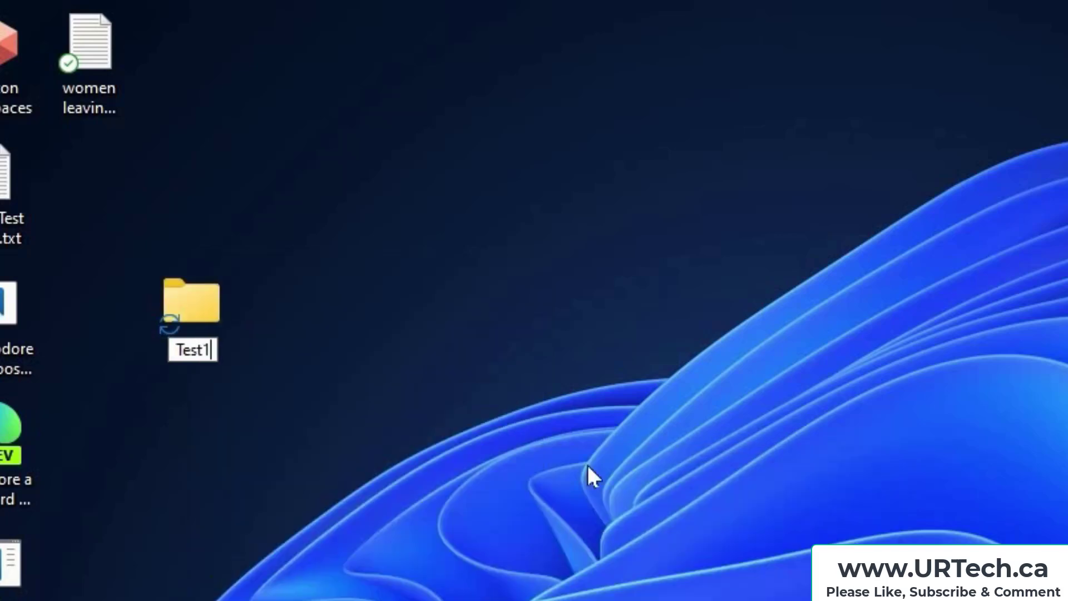
pyautogui.press('Return')
pyautogui.moveTo(80, 53); pyautogui.dragTo(178, 307)
pyautogui.click(257, 381)
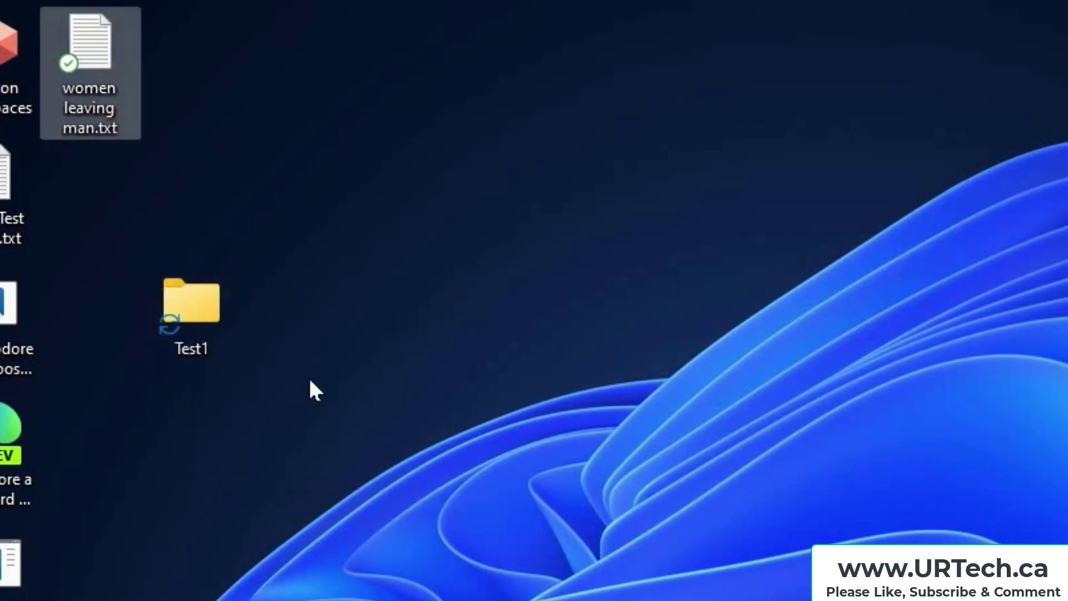
pyautogui.click(503, 396)
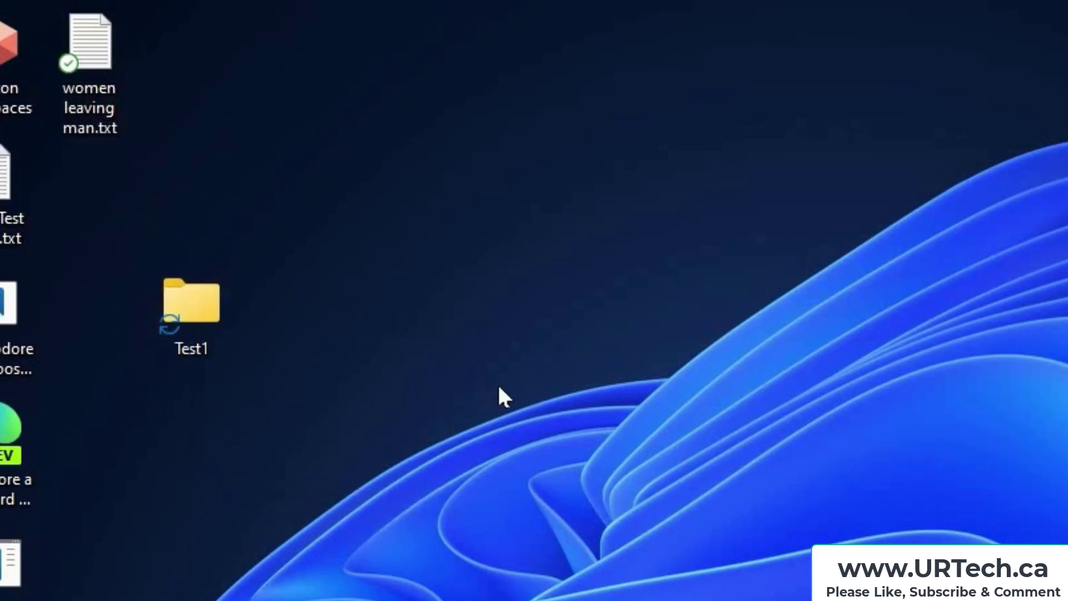
# View the Test1 folder online in OneDrive
pyautogui.rightClick(196, 313)
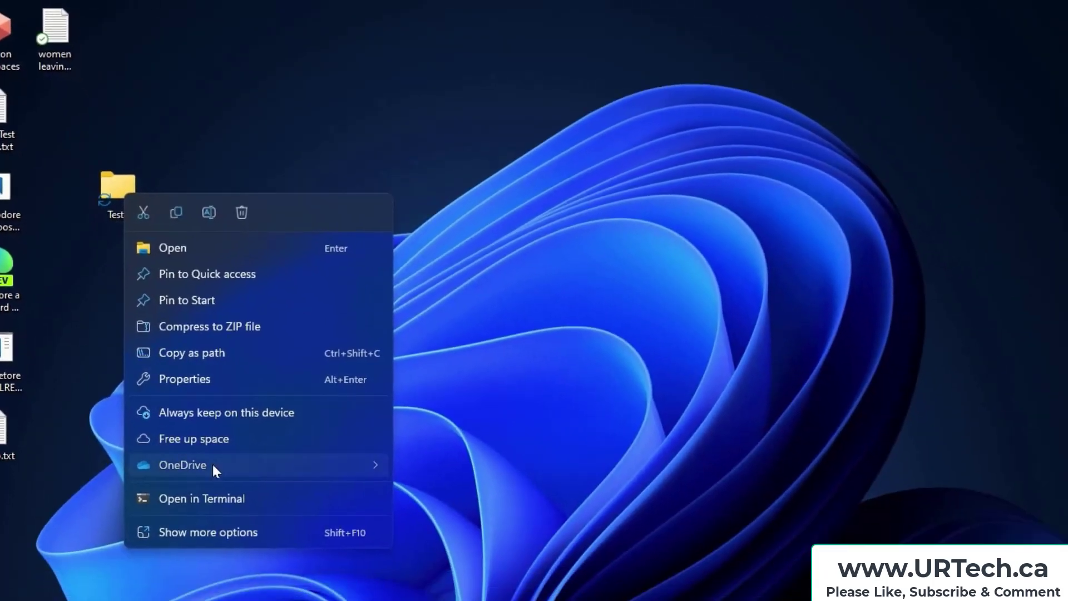
pyautogui.moveTo(212, 464)
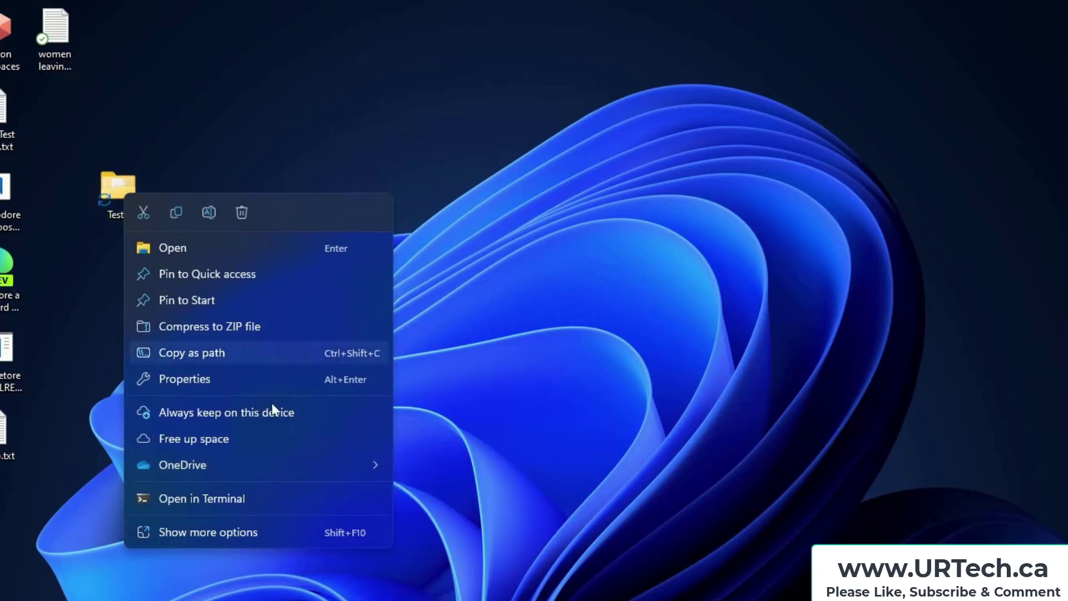
pyautogui.moveTo(283, 464)
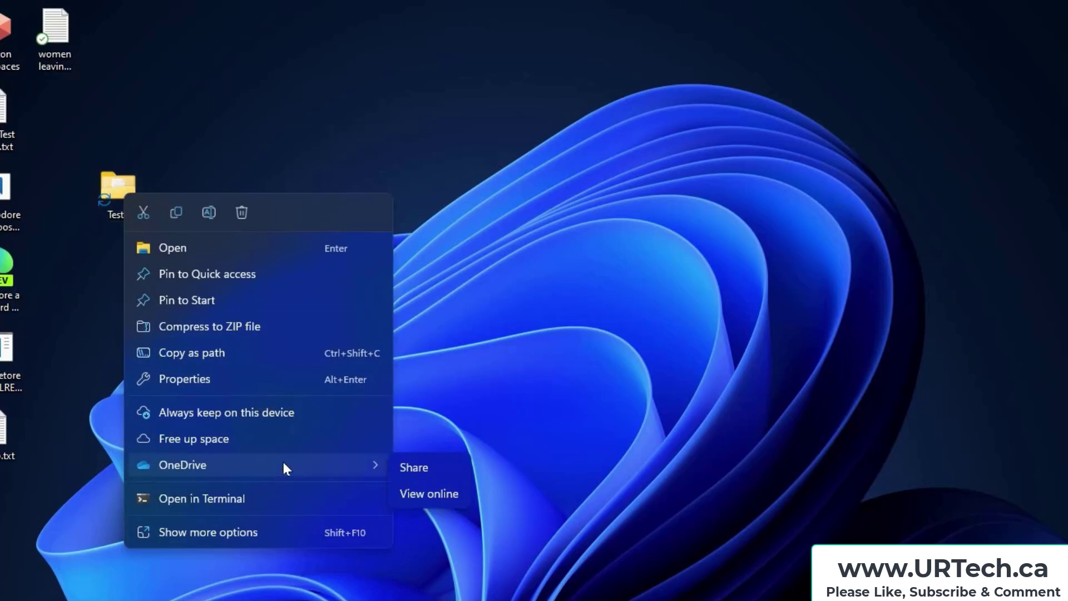
pyautogui.click(415, 493)
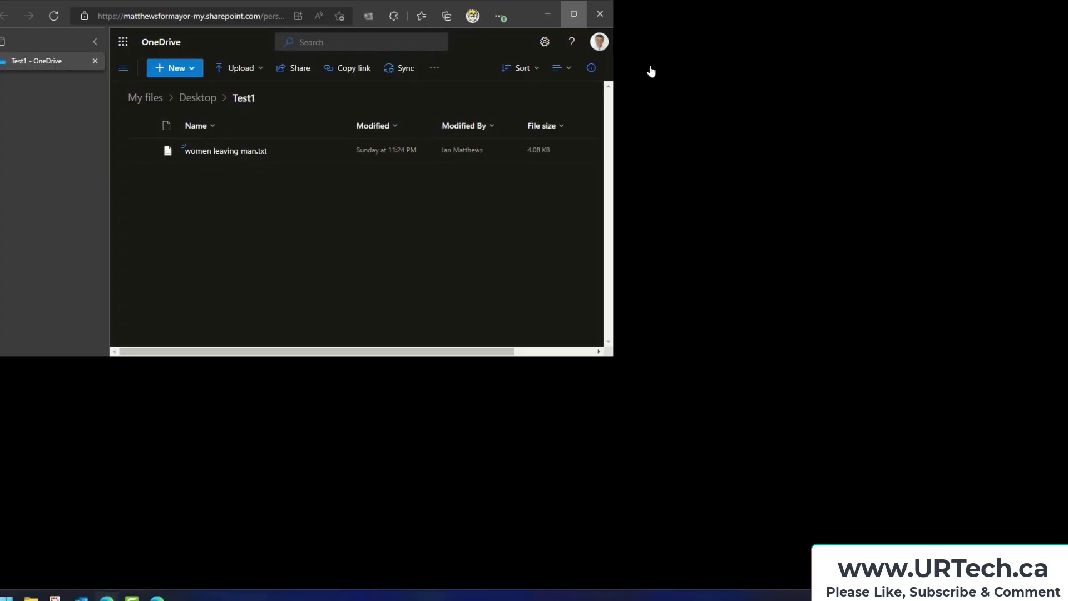
# Maximize the browser and return to the classic OneDrive layout
pyautogui.press('super+Up')
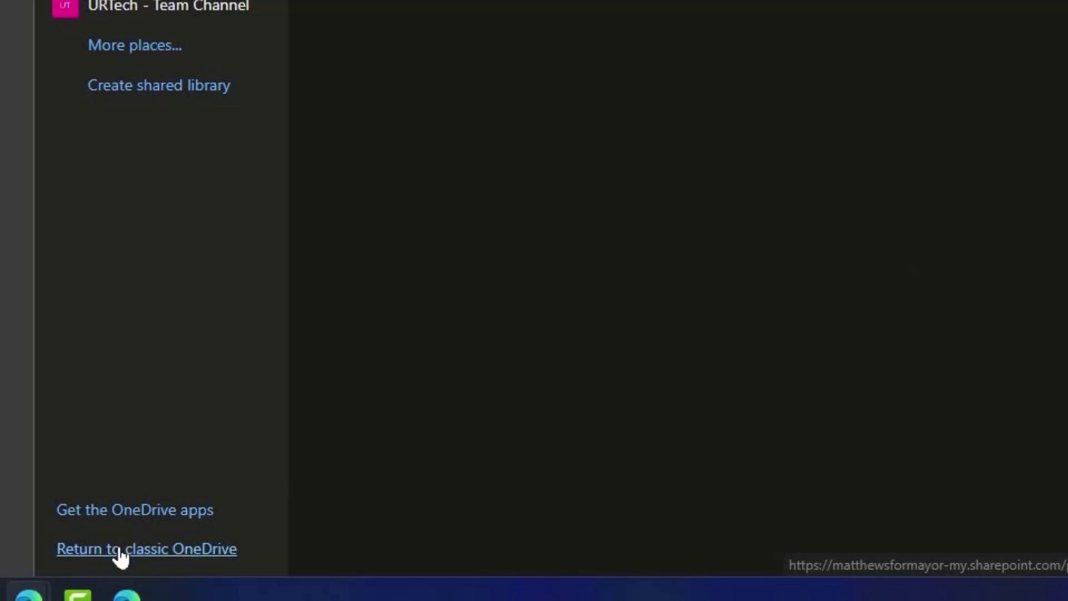
pyautogui.click(119, 551)
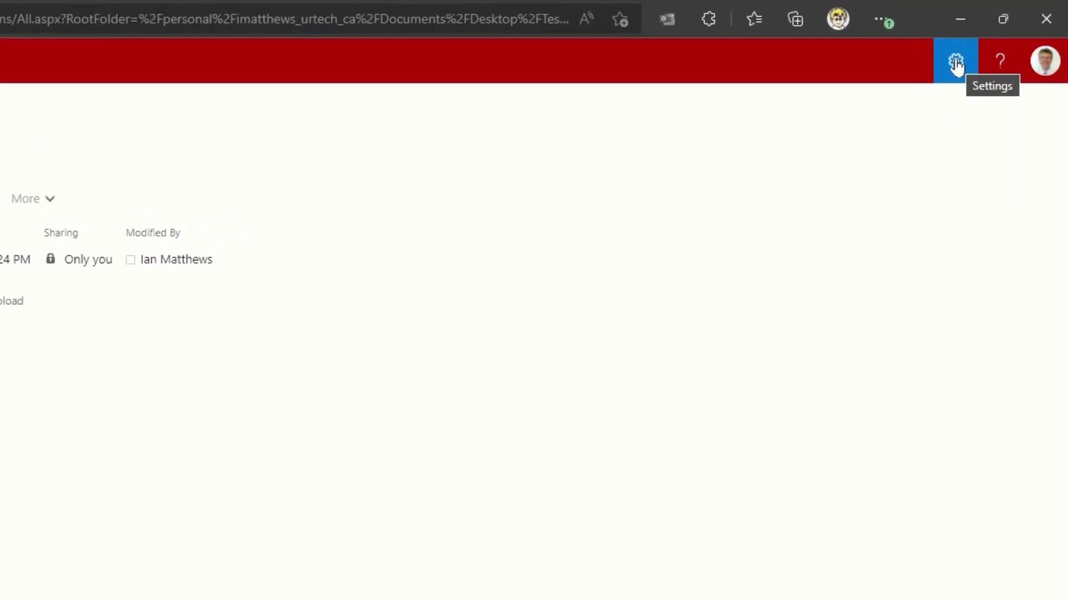
# Go through Site settings and Site permissions to the Permission Levels page
pyautogui.click(956, 65)
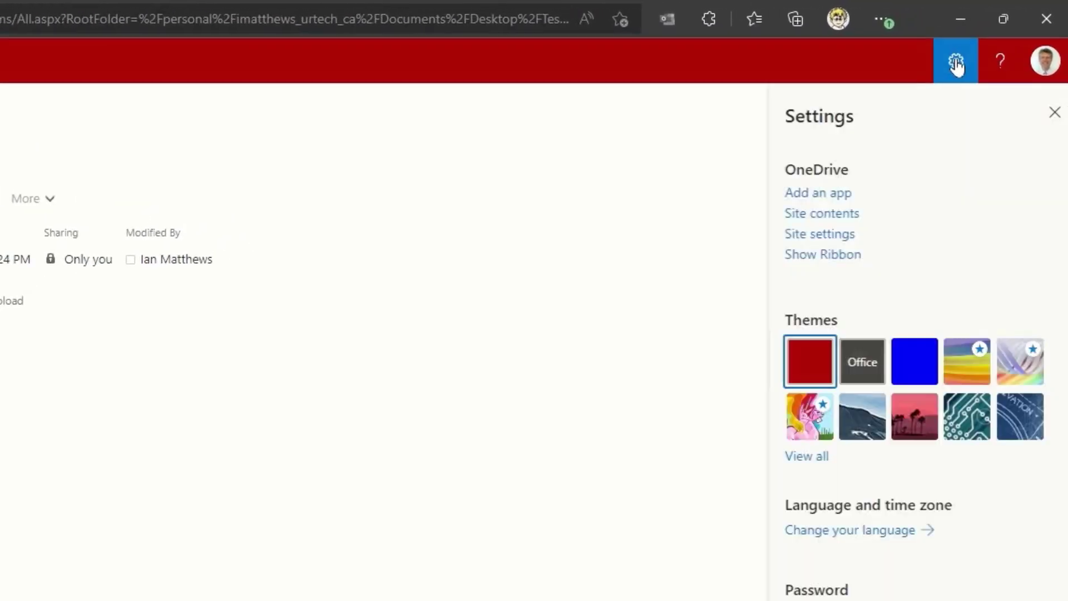
pyautogui.click(831, 238)
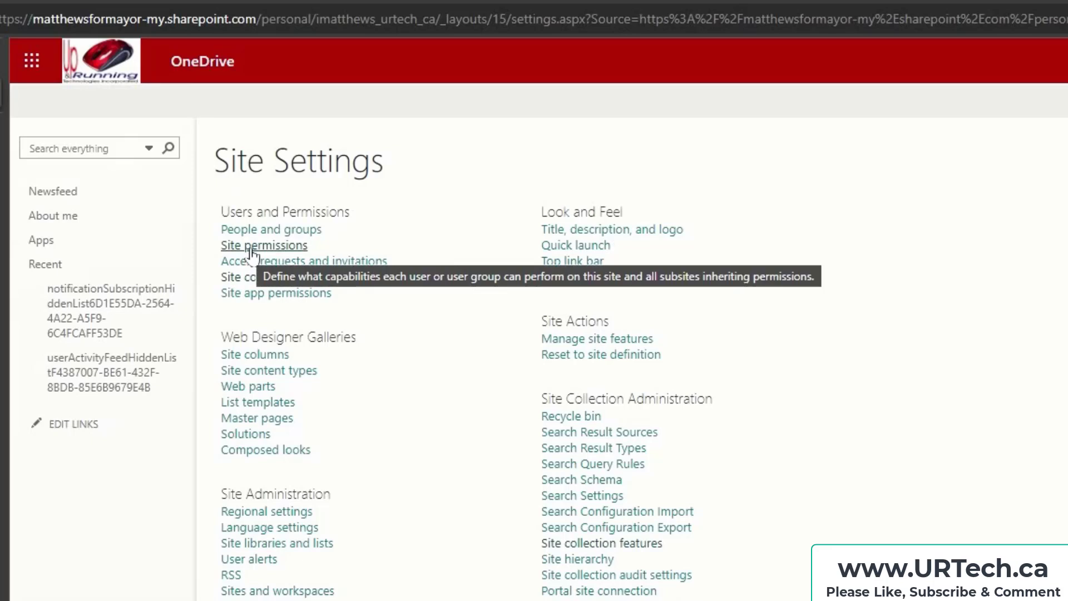
pyautogui.click(251, 249)
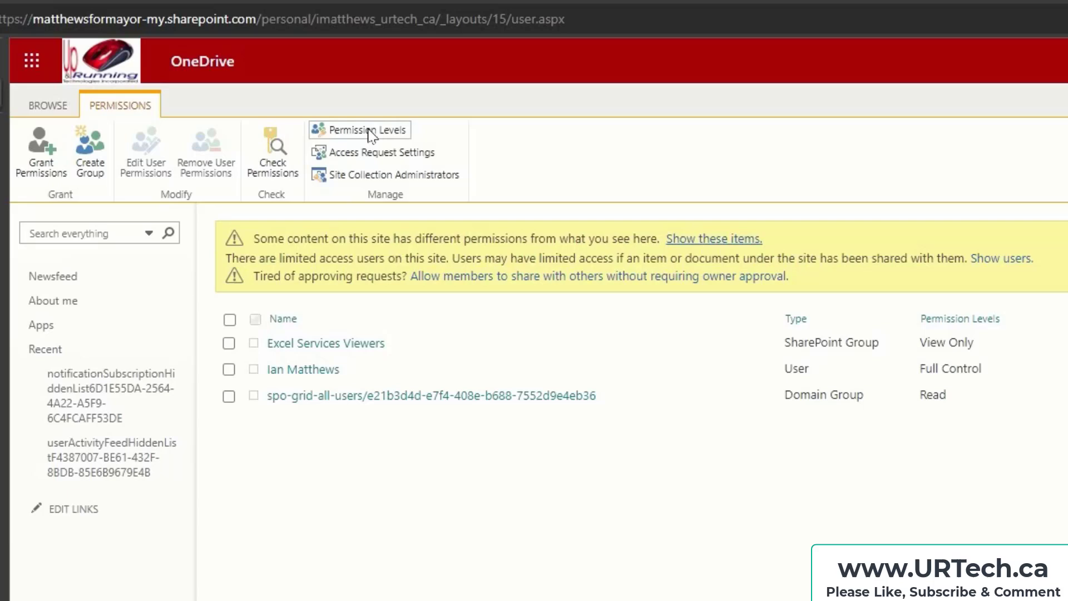
pyautogui.click(368, 130)
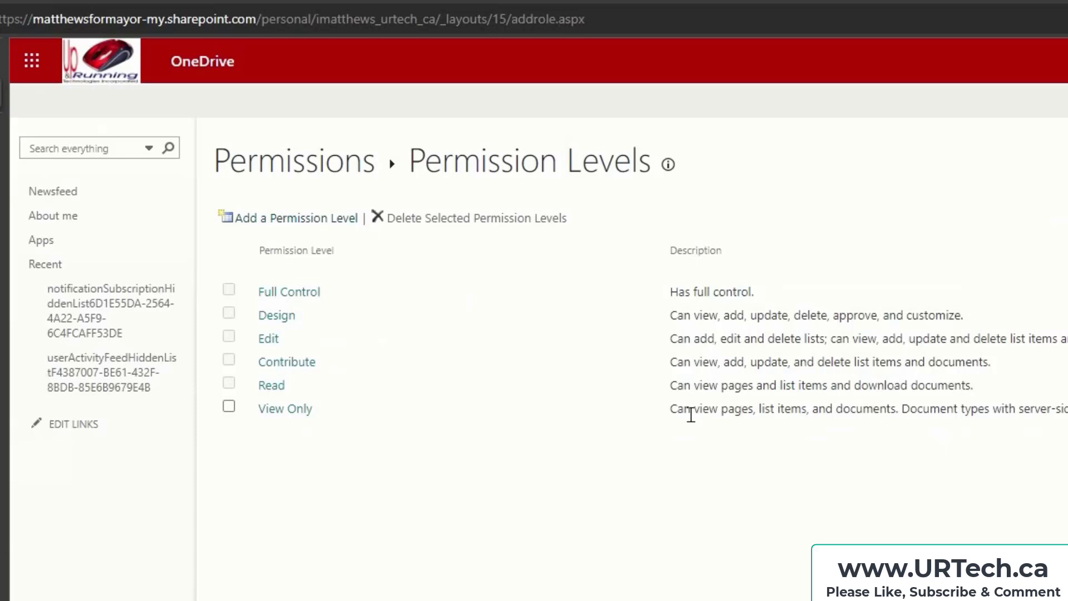
# Add a permission level named Edit But Not Delete, described with author initials and May 17 2022
pyautogui.click(756, 245)
pyautogui.click(752, 303)
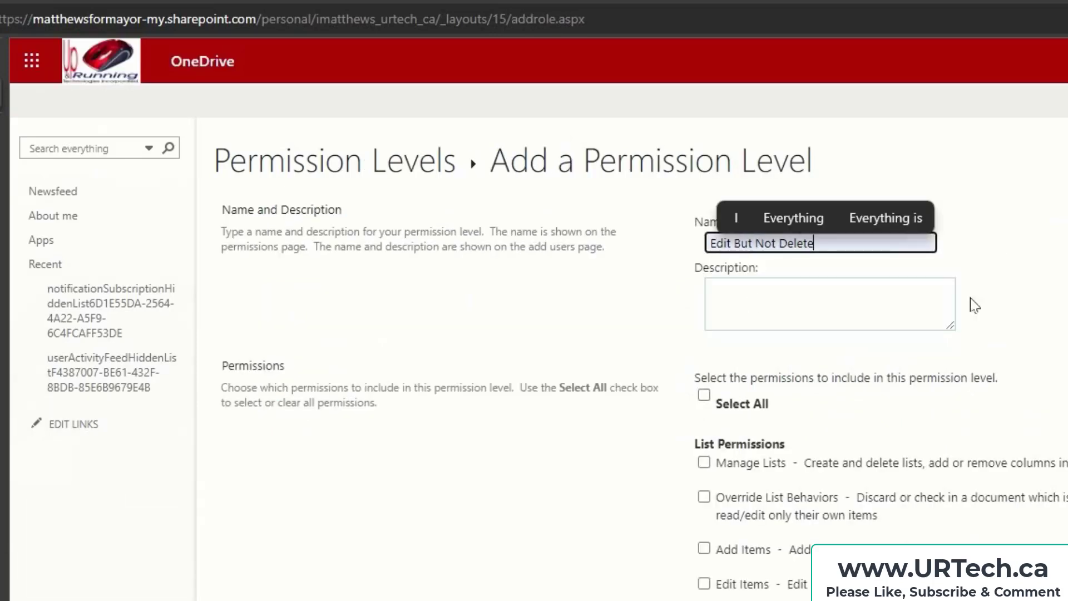
pyautogui.click(998, 296)
pyautogui.click(820, 303)
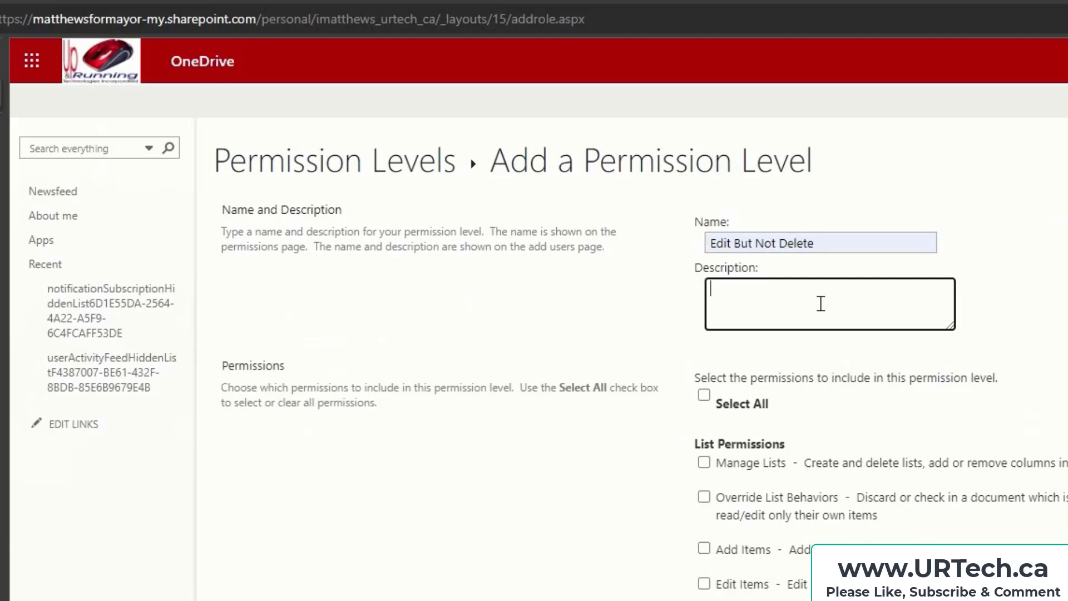
pyautogui.write('Ian M - ')
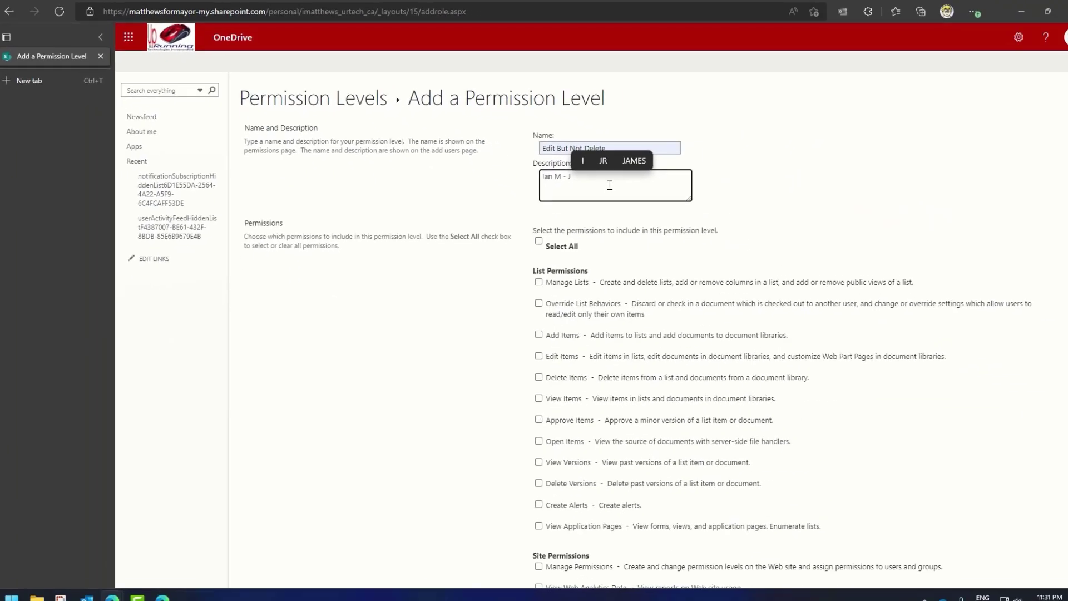
pyautogui.write('May')
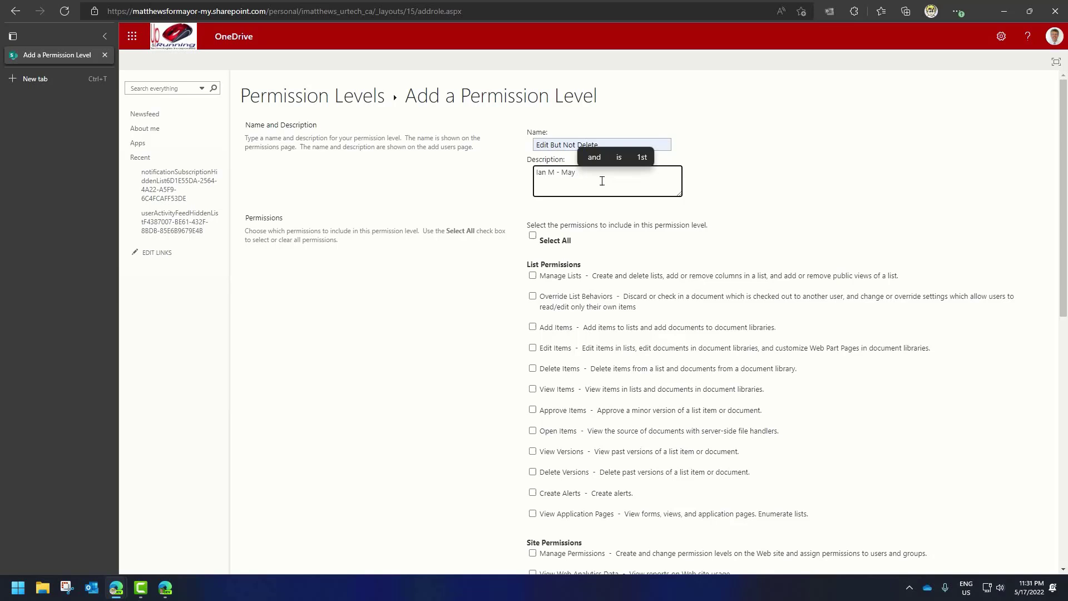
pyautogui.write('17 2022')
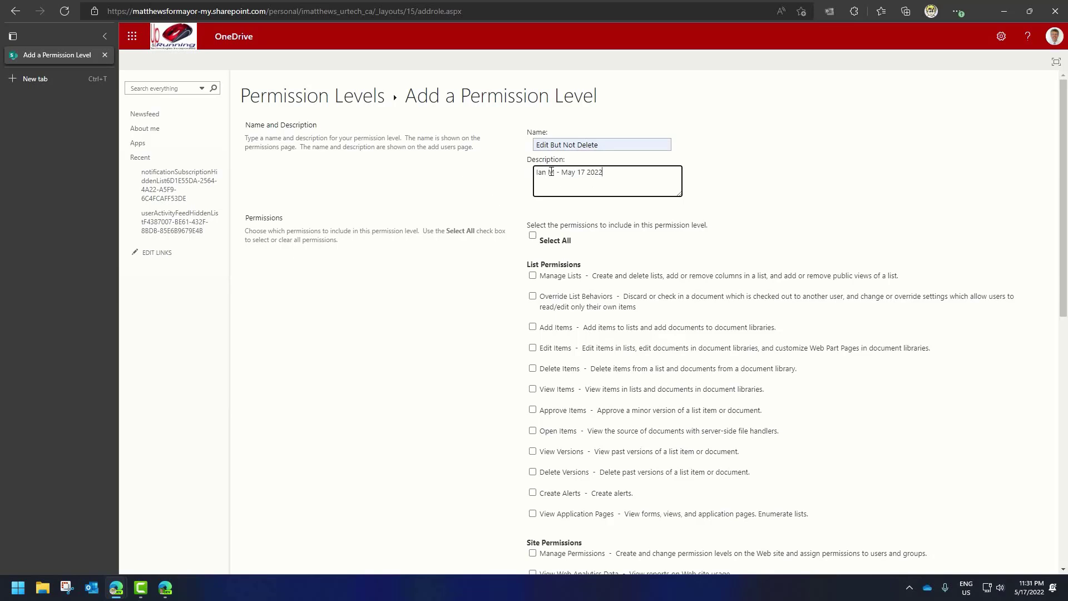
pyautogui.click(493, 184)
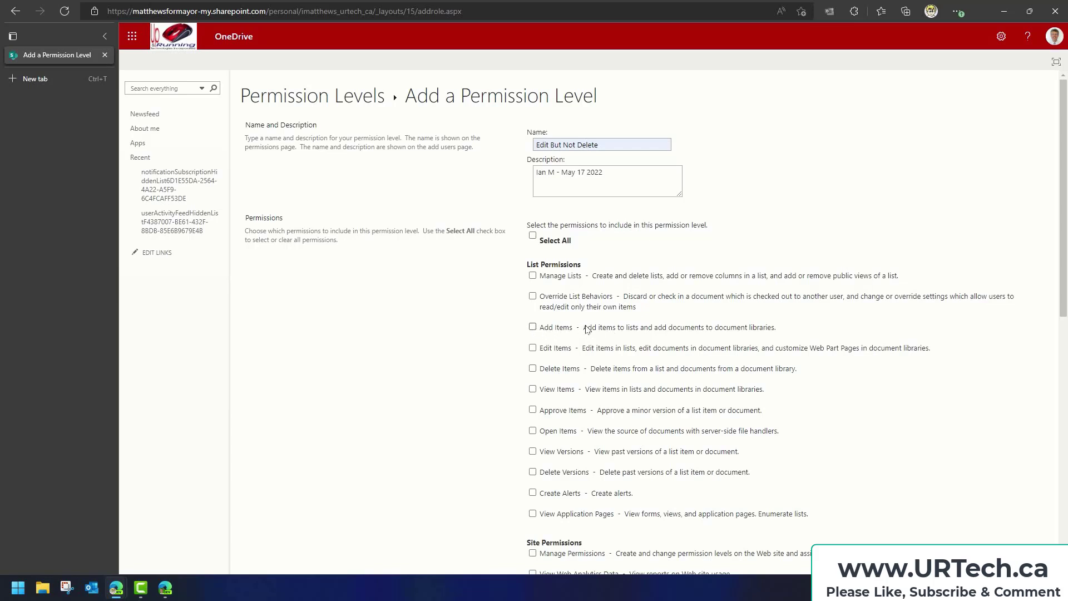
# Grant Manage Lists, Override, Add, Edit, Approve, Open, Versions, Alerts, Application Pages rights without Delete, then create the level
pyautogui.click(532, 275)
pyautogui.click(532, 296)
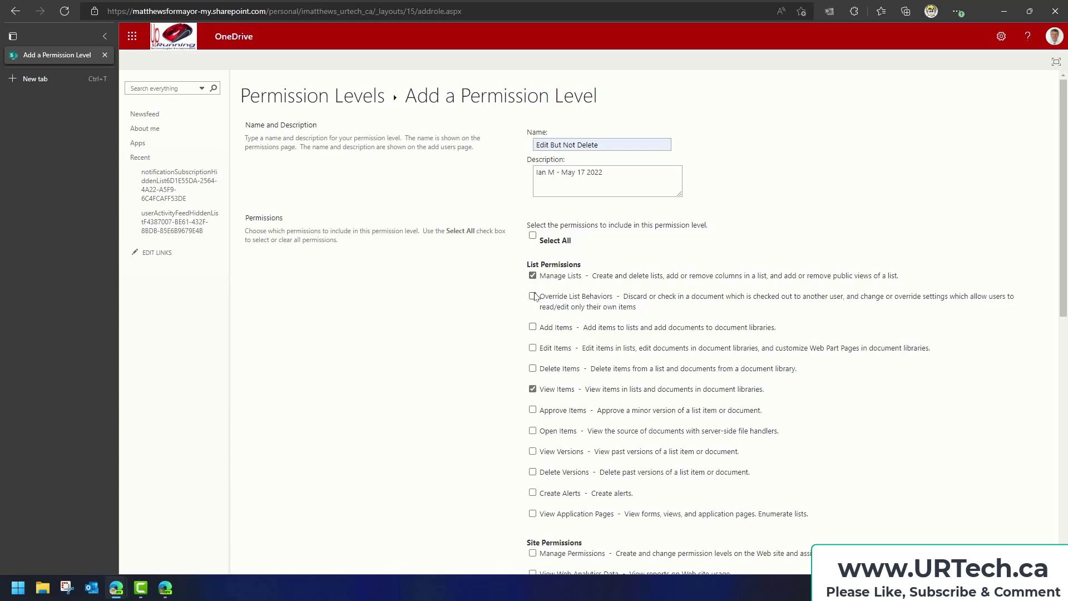
pyautogui.click(532, 327)
pyautogui.click(533, 348)
pyautogui.click(533, 410)
pyautogui.click(532, 430)
pyautogui.click(532, 451)
pyautogui.click(533, 493)
pyautogui.click(533, 513)
pyautogui.scroll(-7, 653, 433)
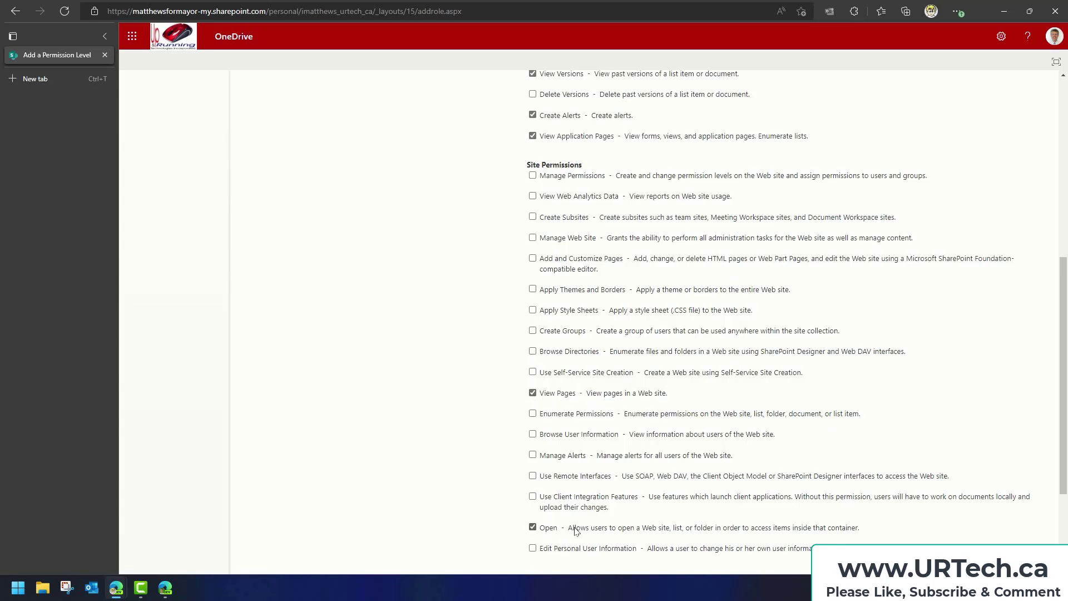
pyautogui.scroll(-3, 662, 509)
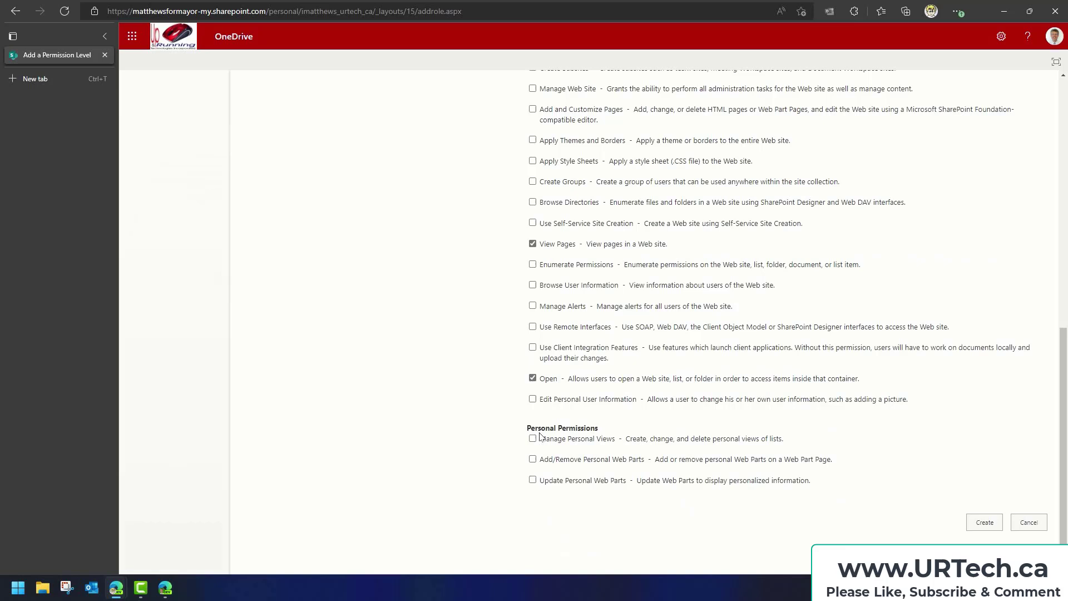
pyautogui.click(983, 523)
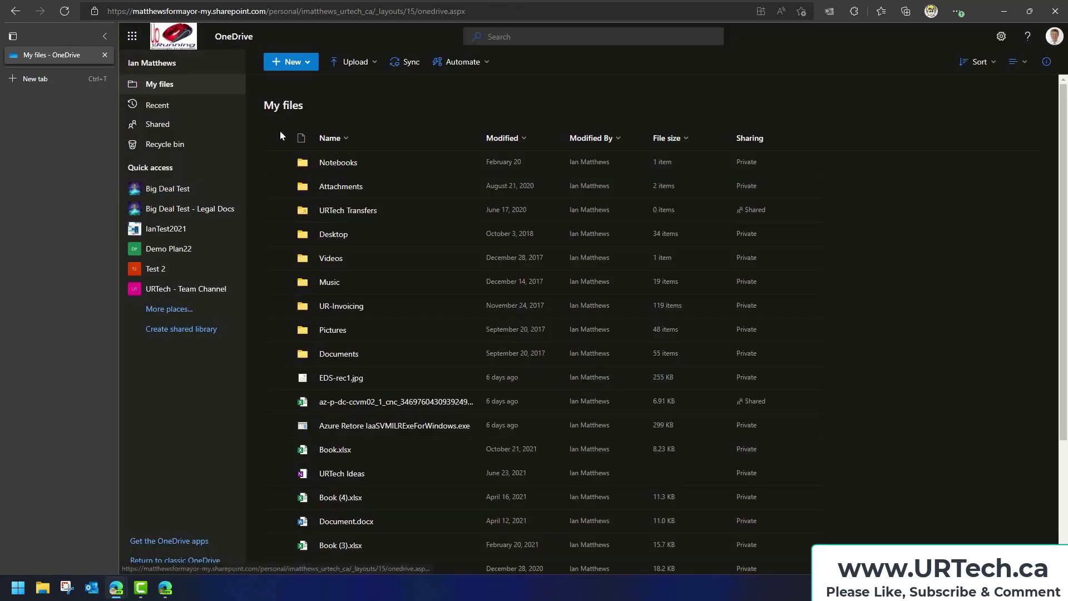
# In the Desktop folder, open Manage access for the Test1 folder
pyautogui.click(333, 234)
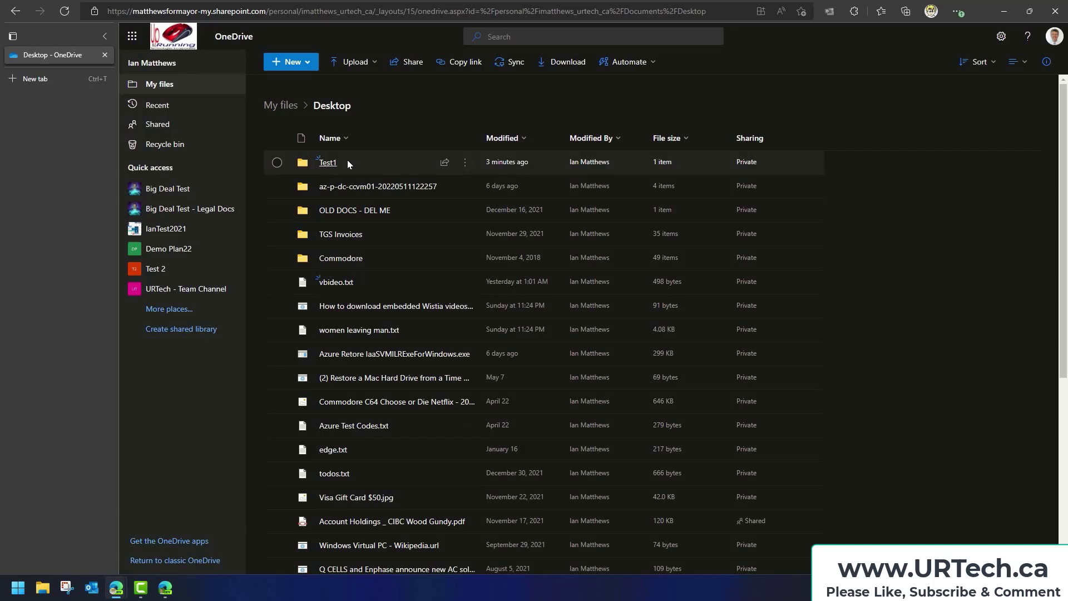
pyautogui.click(329, 163)
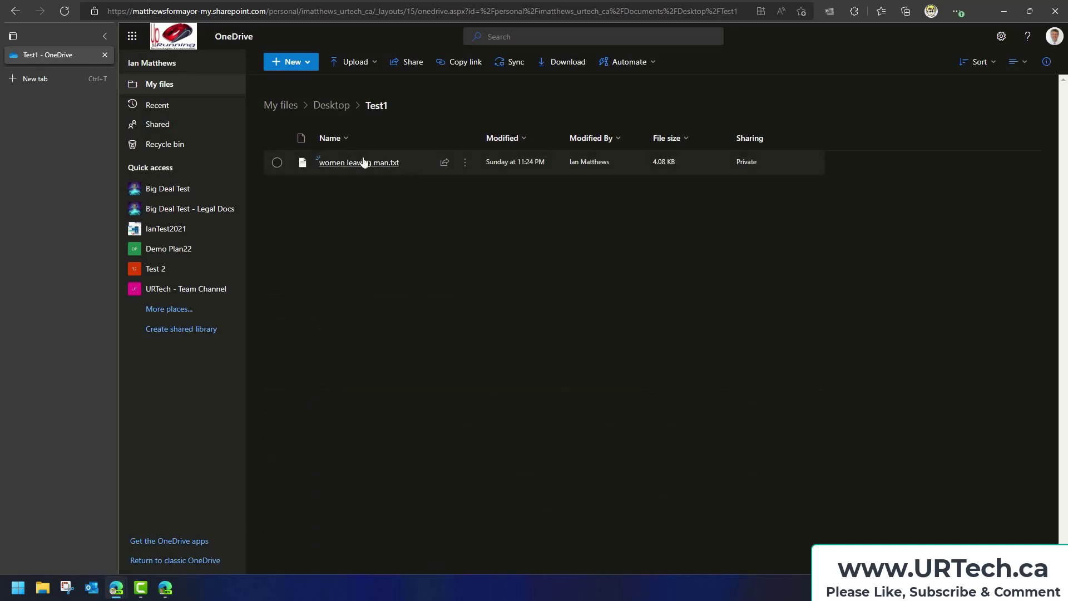
pyautogui.click(332, 106)
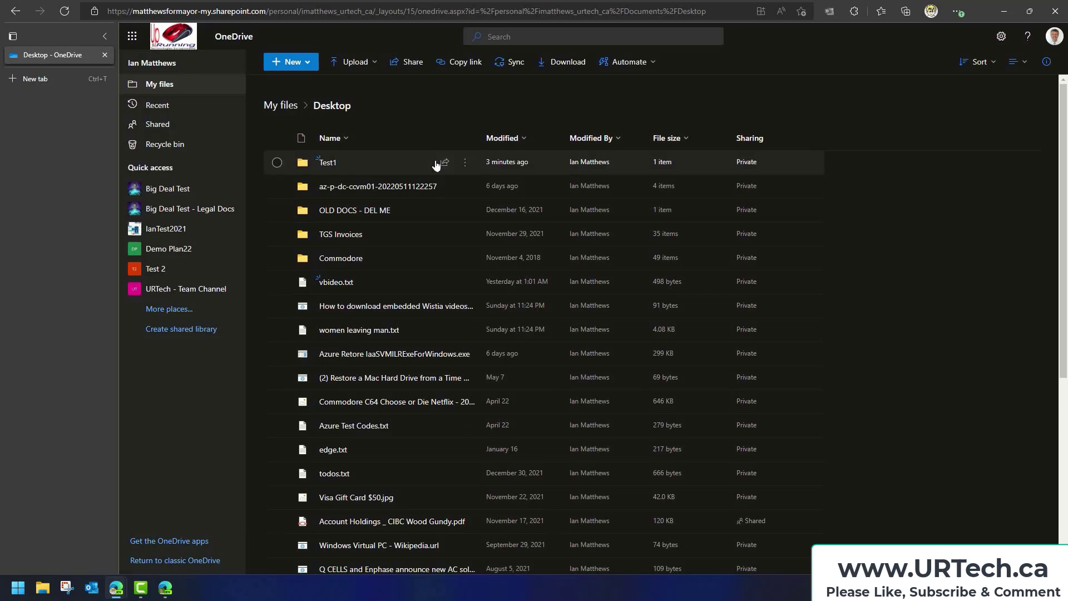
pyautogui.click(465, 167)
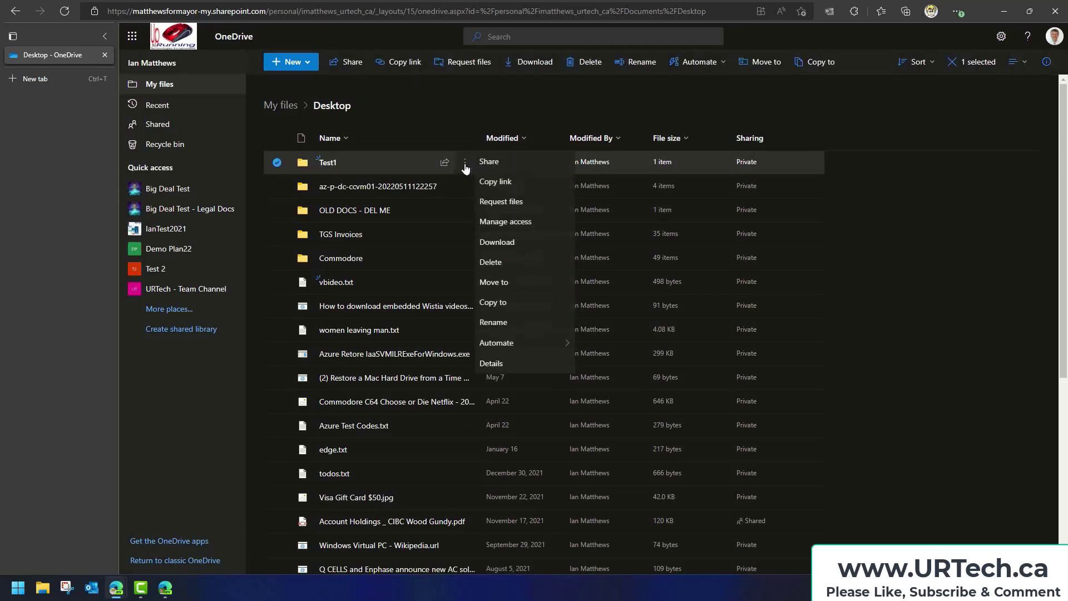
pyautogui.click(530, 221)
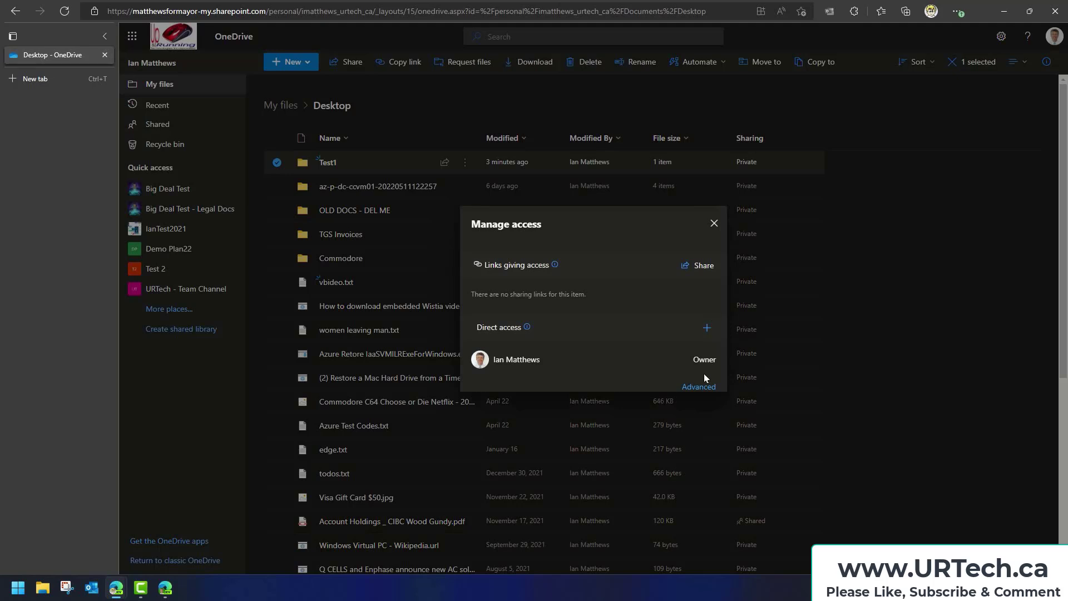
# From Advanced permissions, stop Test1 inheriting permissions and confirm unique permissions
pyautogui.click(700, 388)
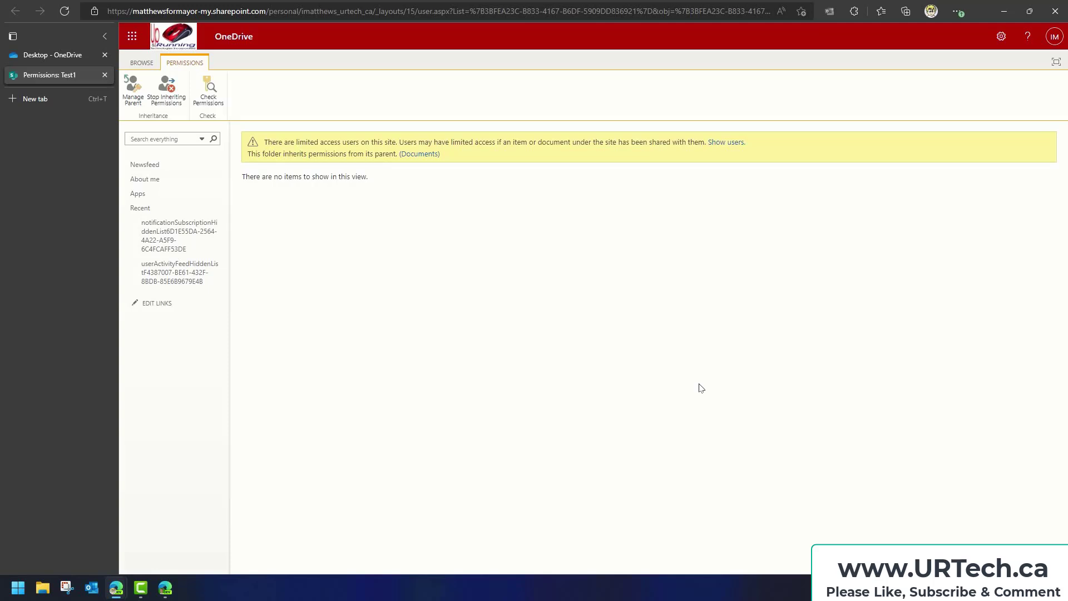
pyautogui.click(169, 94)
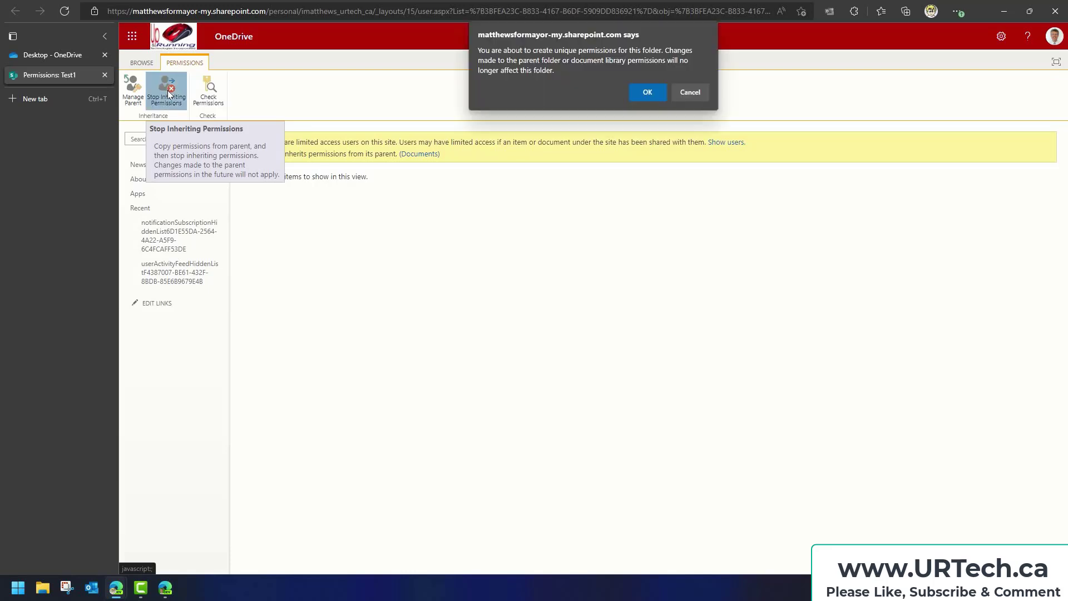
pyautogui.click(642, 93)
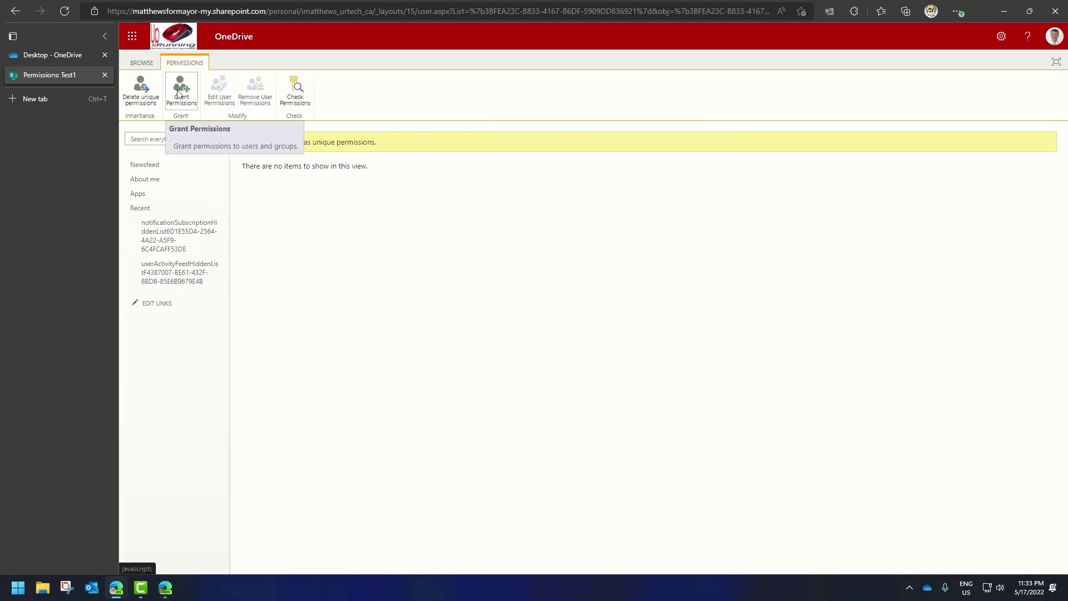
# Invite the guest's e-mail address to Test1 with the message 'You look marvelous'
pyautogui.click(177, 89)
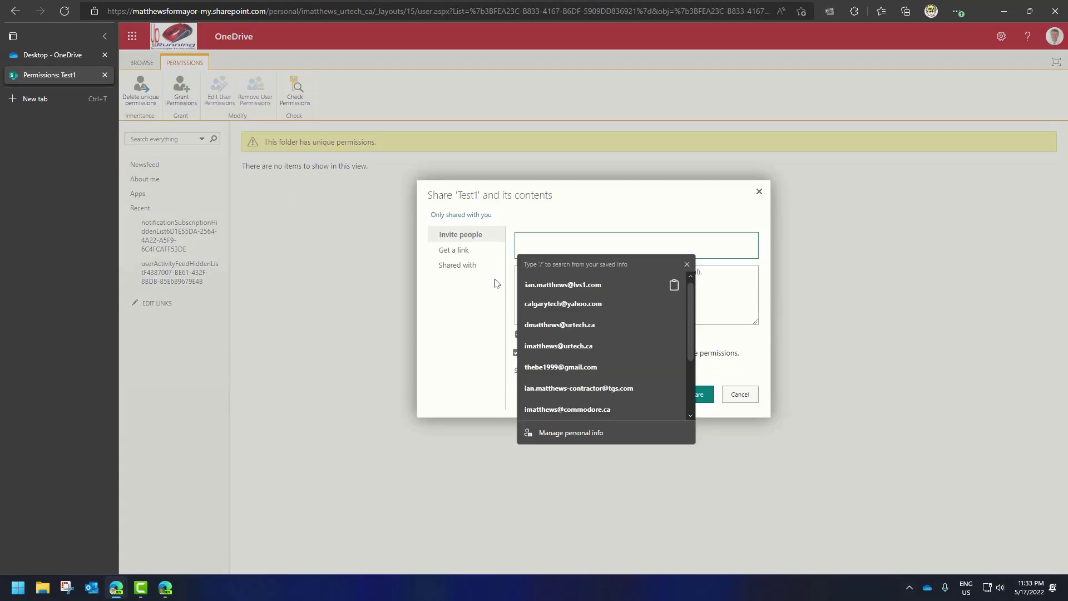
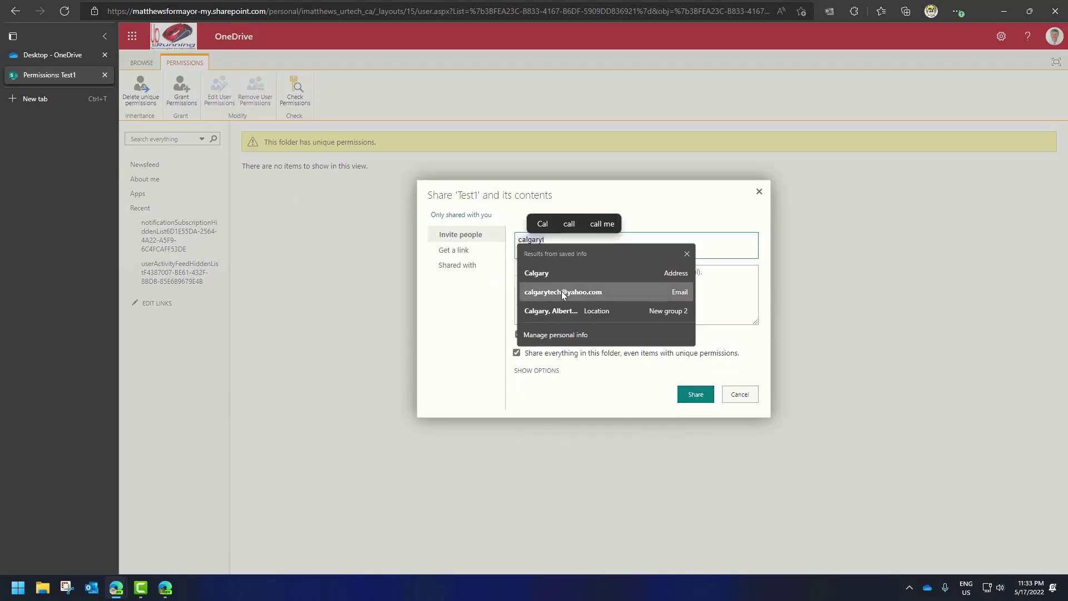
pyautogui.click(562, 292)
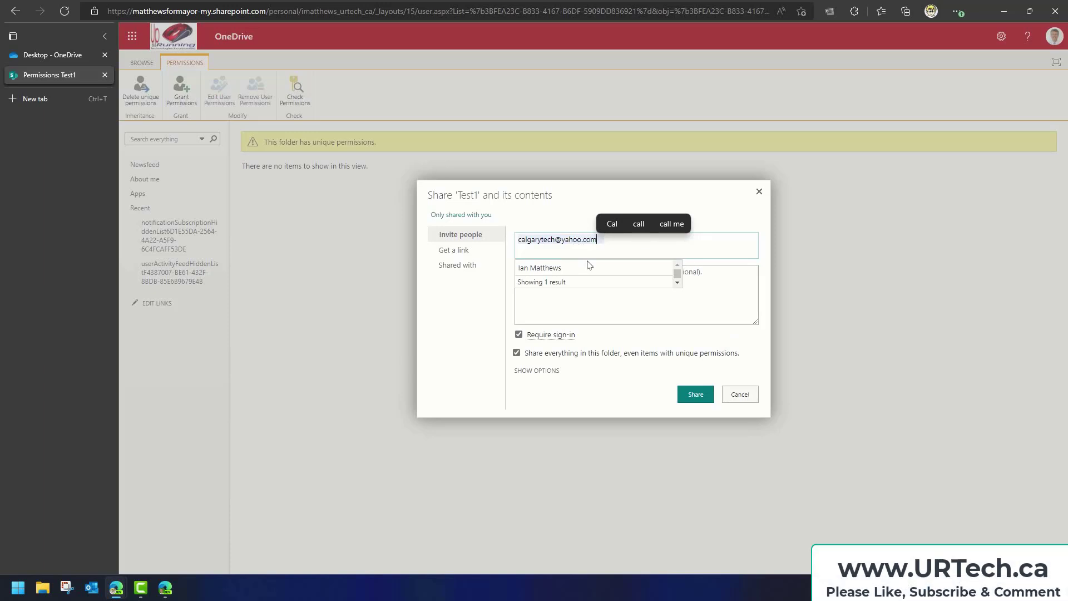
pyautogui.click(541, 269)
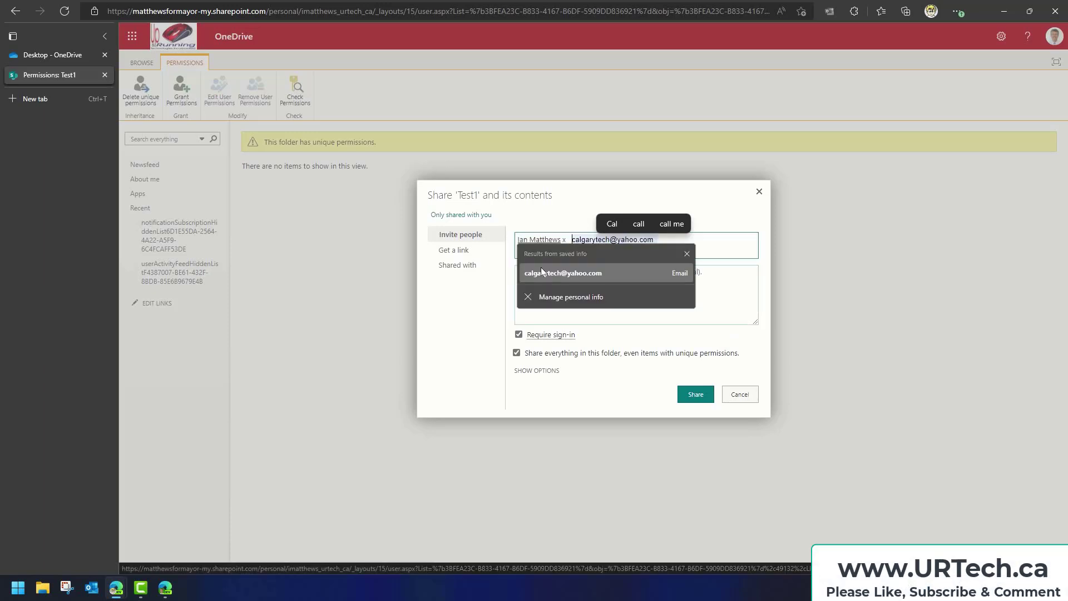
pyautogui.click(617, 281)
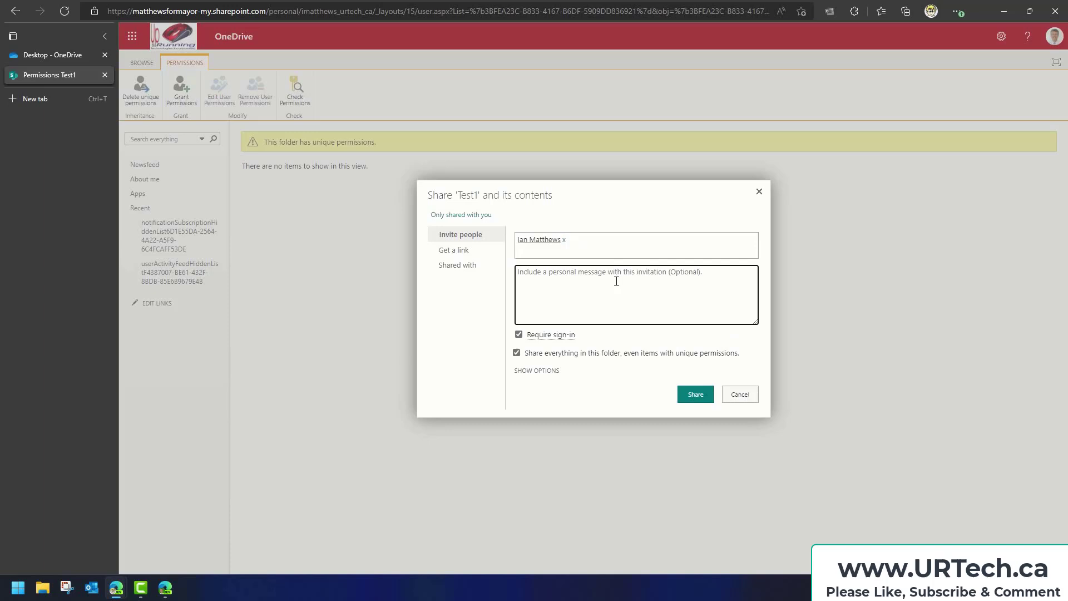
pyautogui.write('You look ')
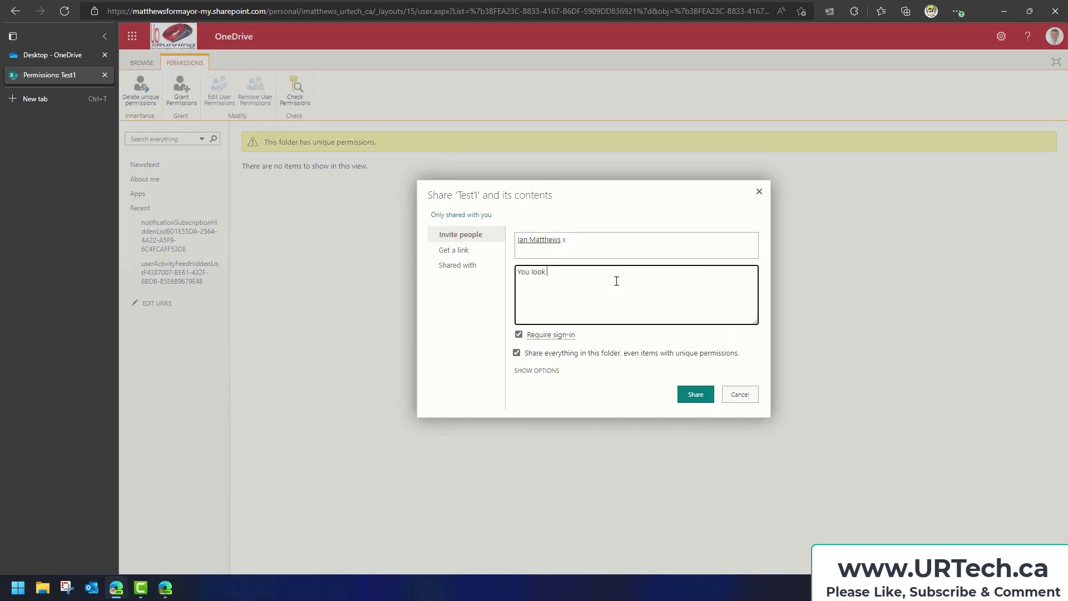
pyautogui.write('marv')
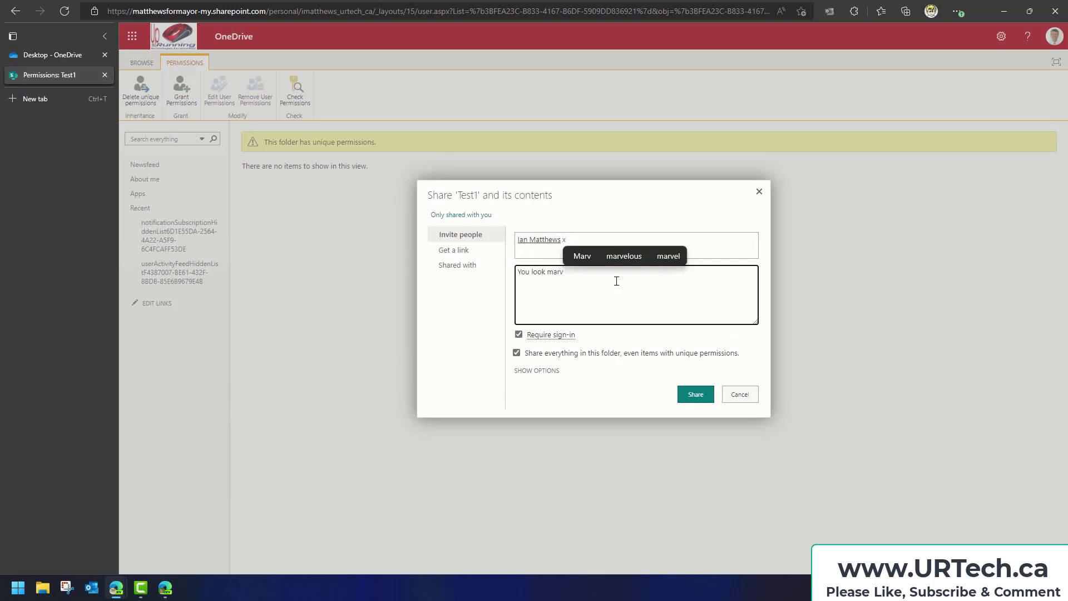
pyautogui.write('elous')
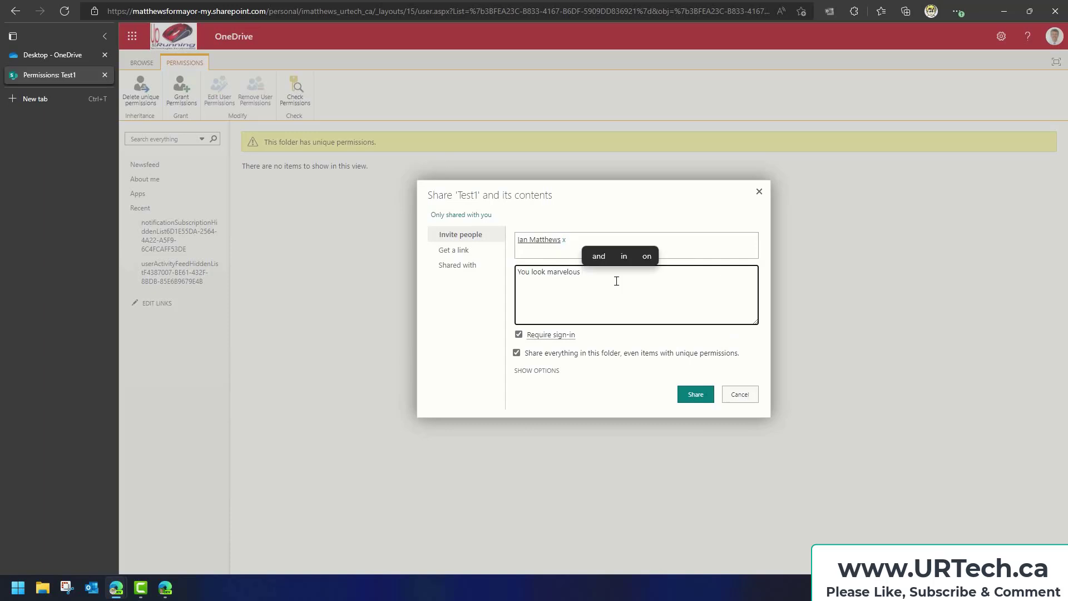
pyautogui.press('BackSpace')
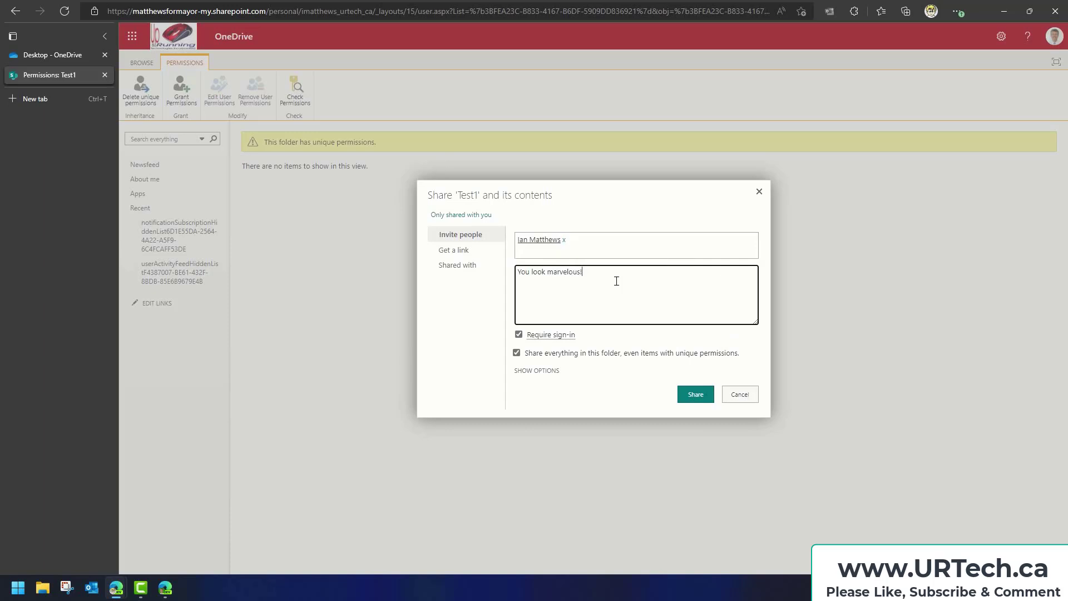
# Set the invitation's permission level to Edit But Not Delete and share
pyautogui.click(537, 371)
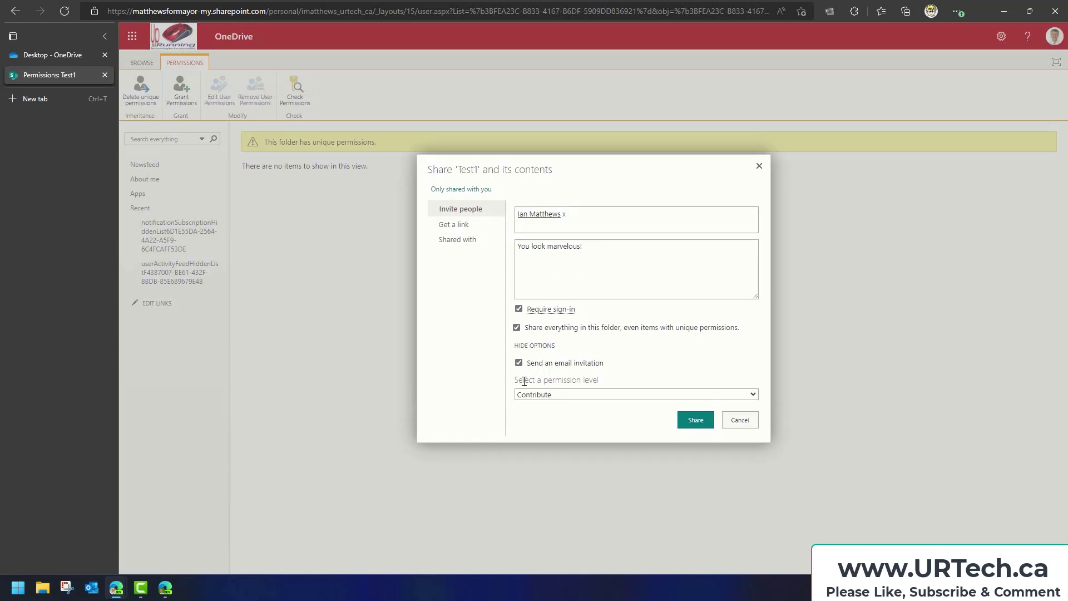
pyautogui.moveTo(517, 381); pyautogui.dragTo(613, 387)
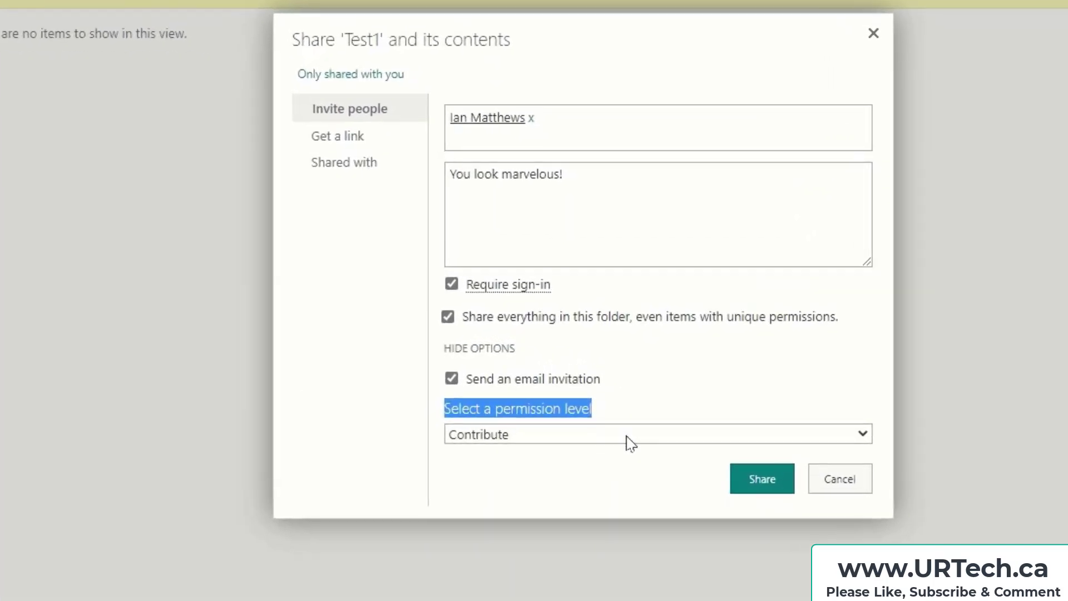
pyautogui.click(627, 437)
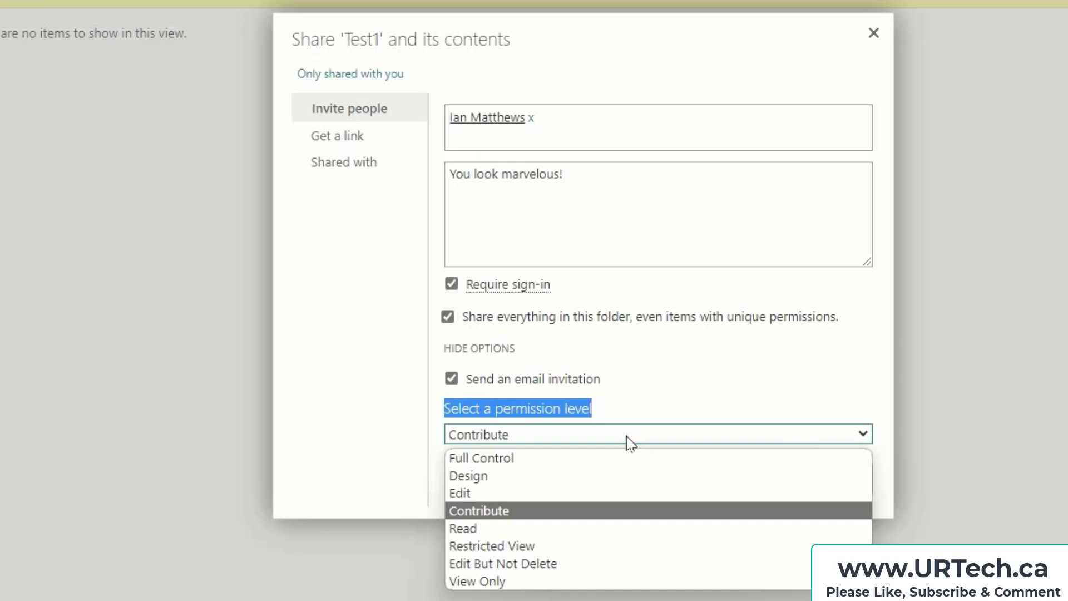
pyautogui.click(578, 564)
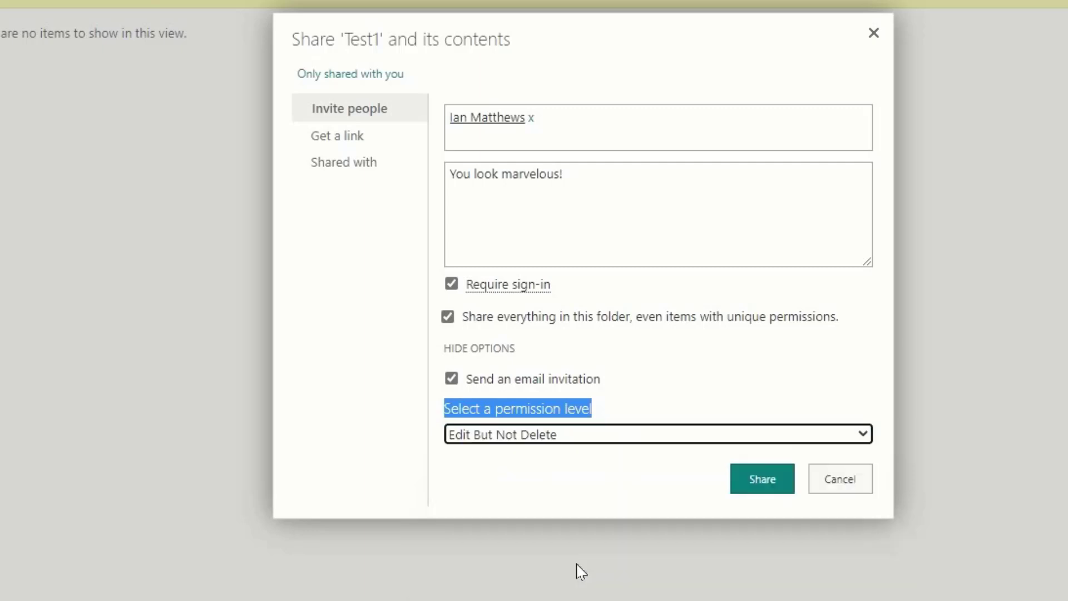
pyautogui.click(761, 492)
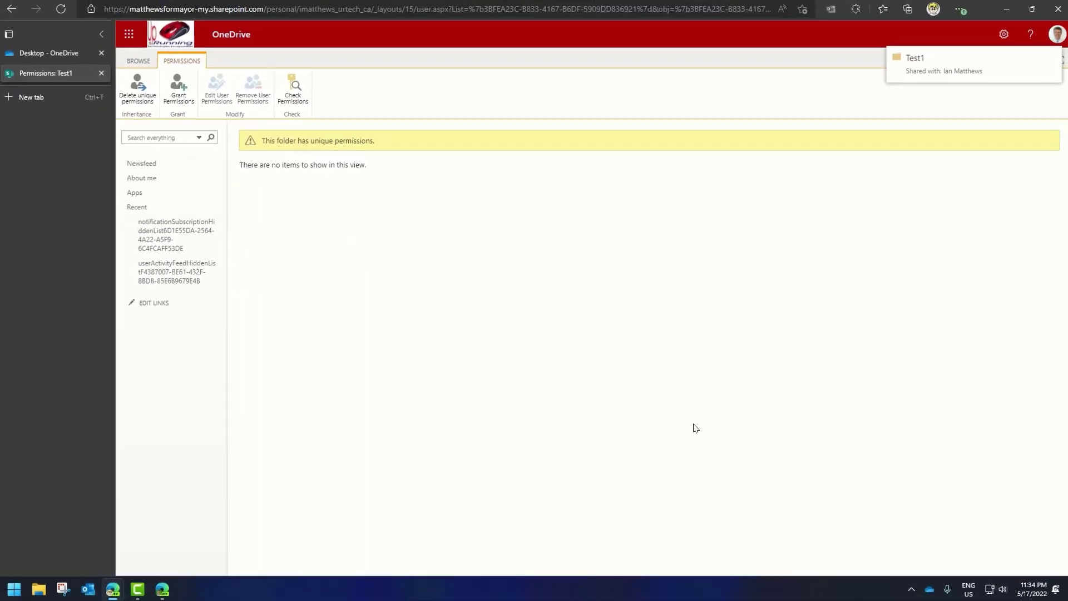
# Refresh the permissions page to show the guest's entry, then open a blank tab
pyautogui.rightClick(406, 267)
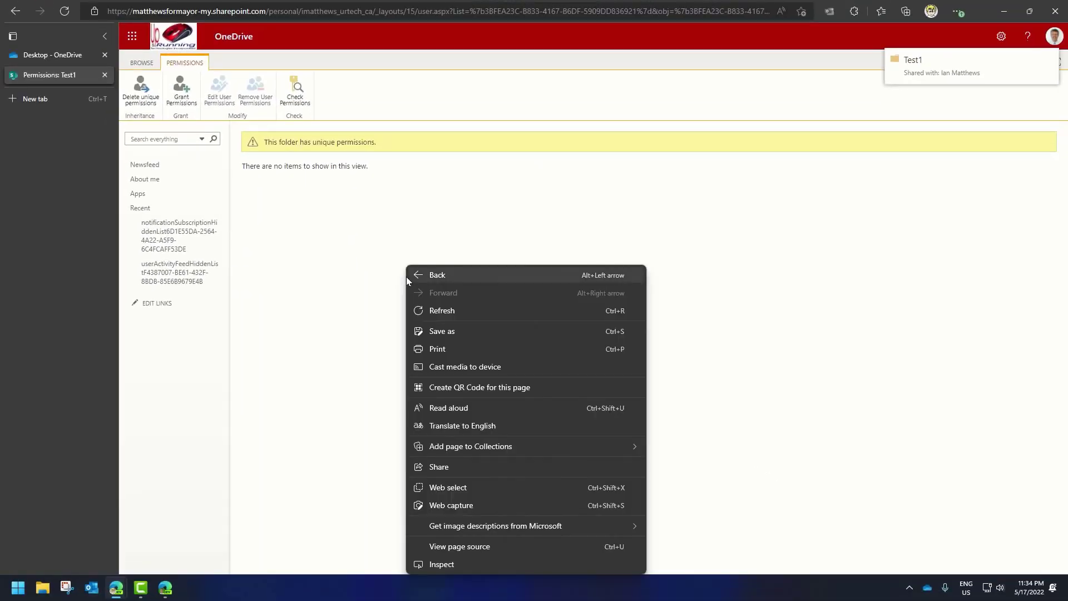
pyautogui.click(439, 311)
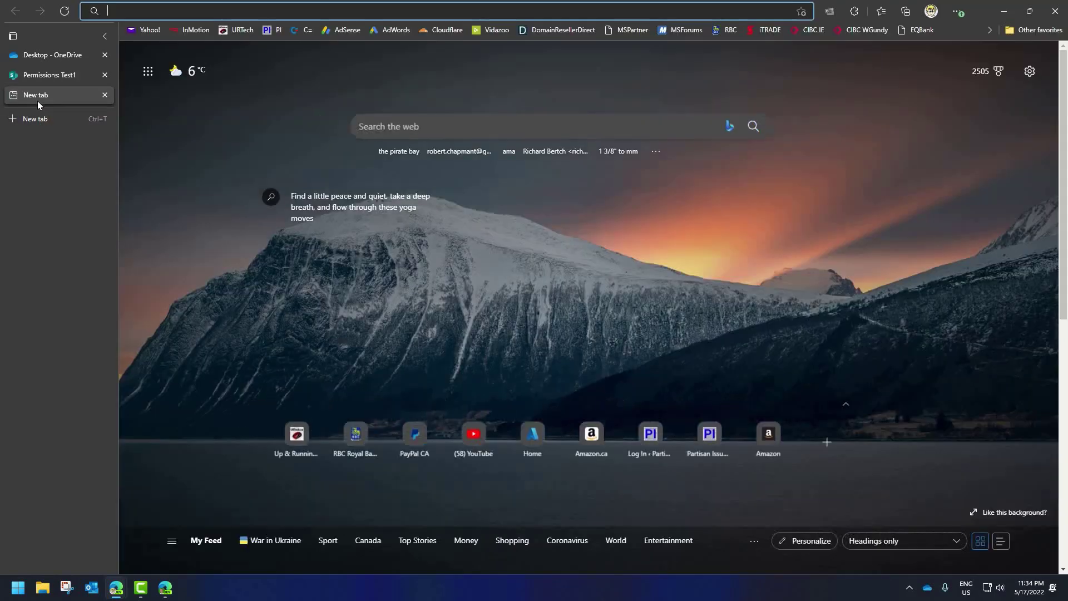
pyautogui.click(38, 101)
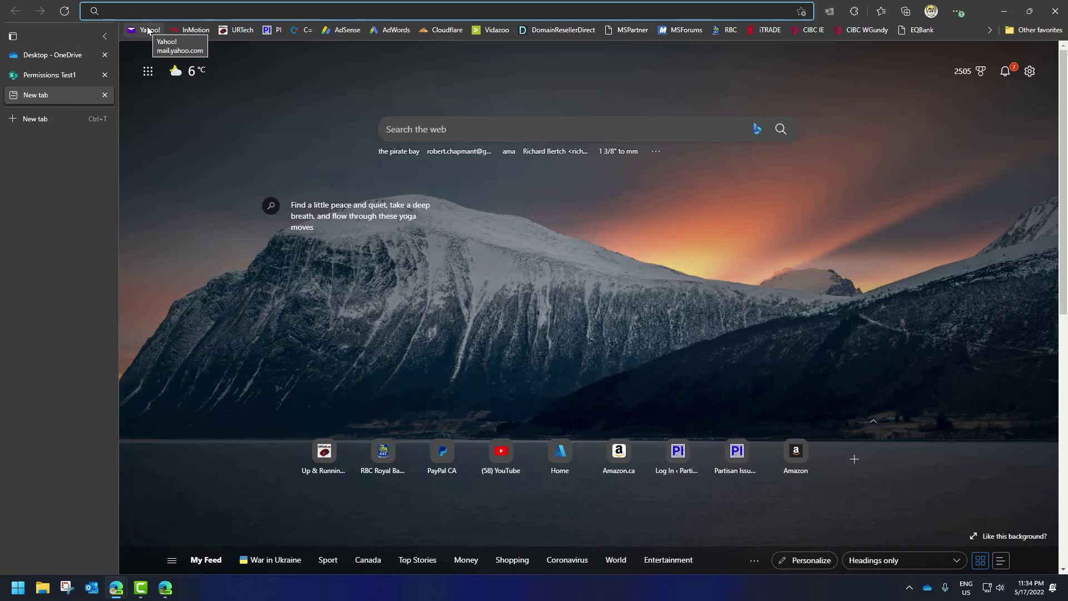
# In Outlook, open the Test1 collaboration invitation and follow its link to the shared folder
pyautogui.click(103, 96)
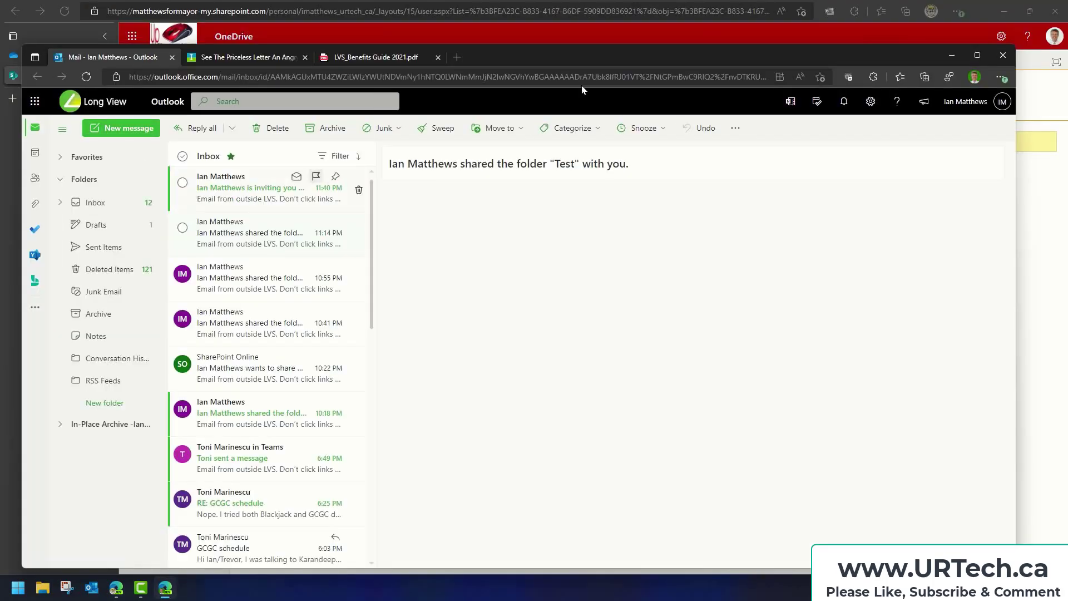
pyautogui.moveTo(732, 58); pyautogui.dragTo(560, 53)
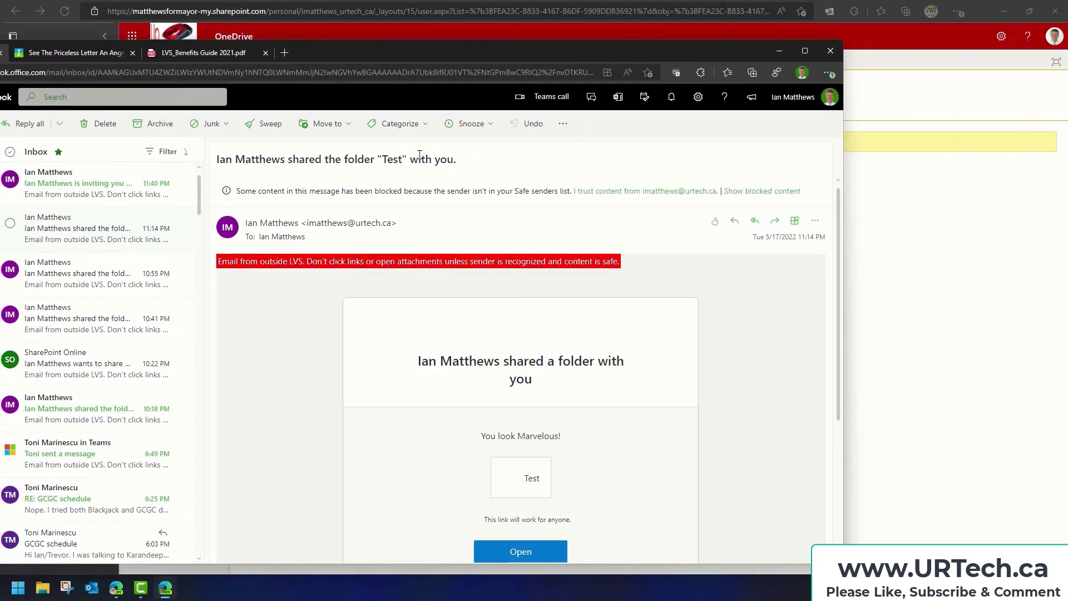
pyautogui.click(80, 193)
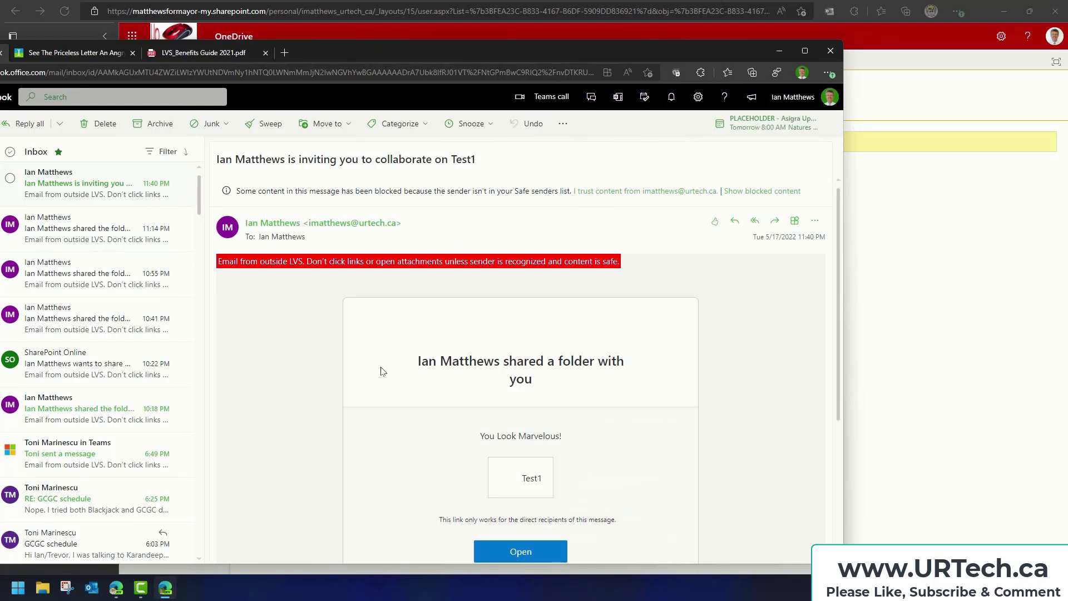
pyautogui.moveTo(506, 437); pyautogui.dragTo(551, 437)
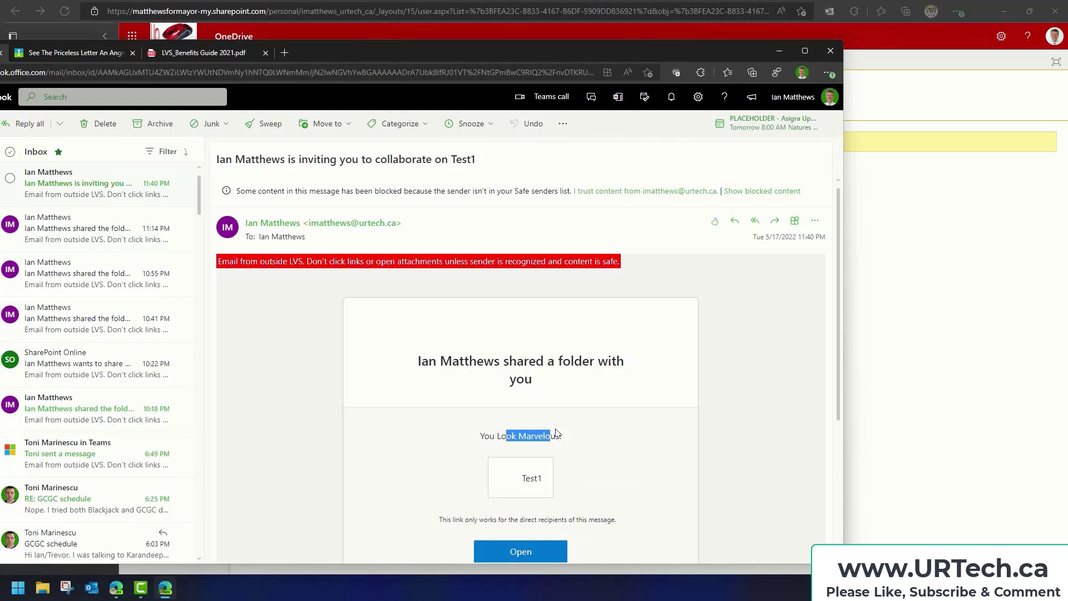
pyautogui.click(610, 455)
pyautogui.click(532, 552)
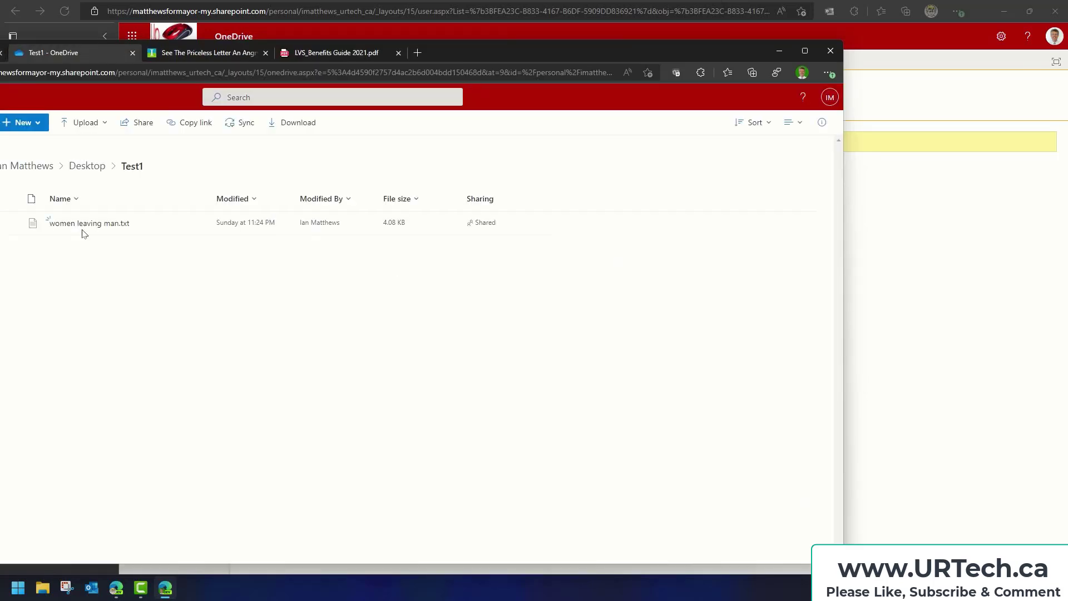
# Open and then dismiss the actions menu for women leaving man.txt
pyautogui.moveTo(112, 227)
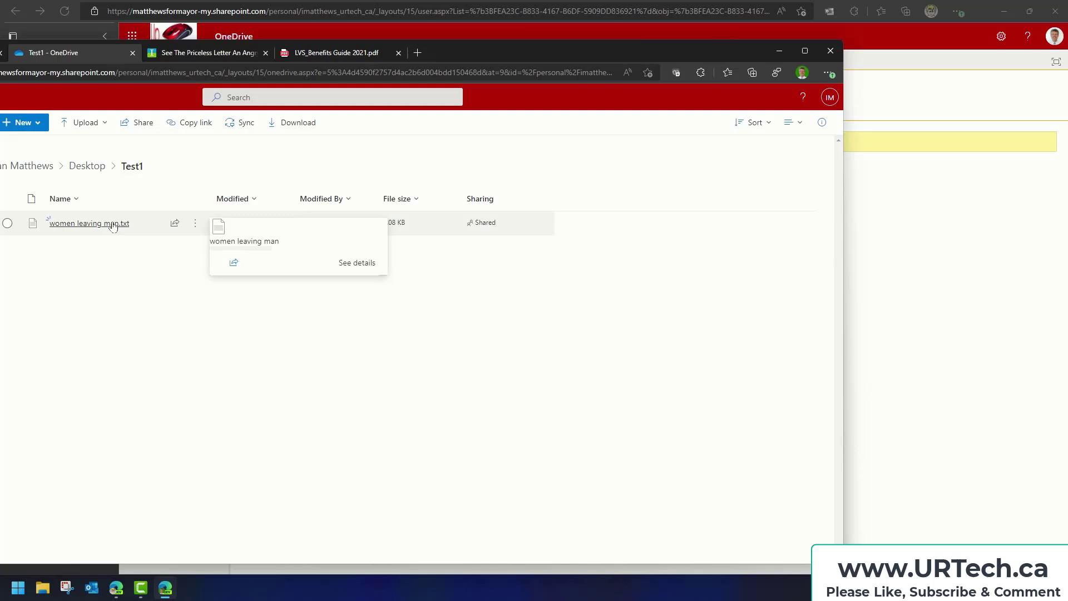
pyautogui.click(195, 226)
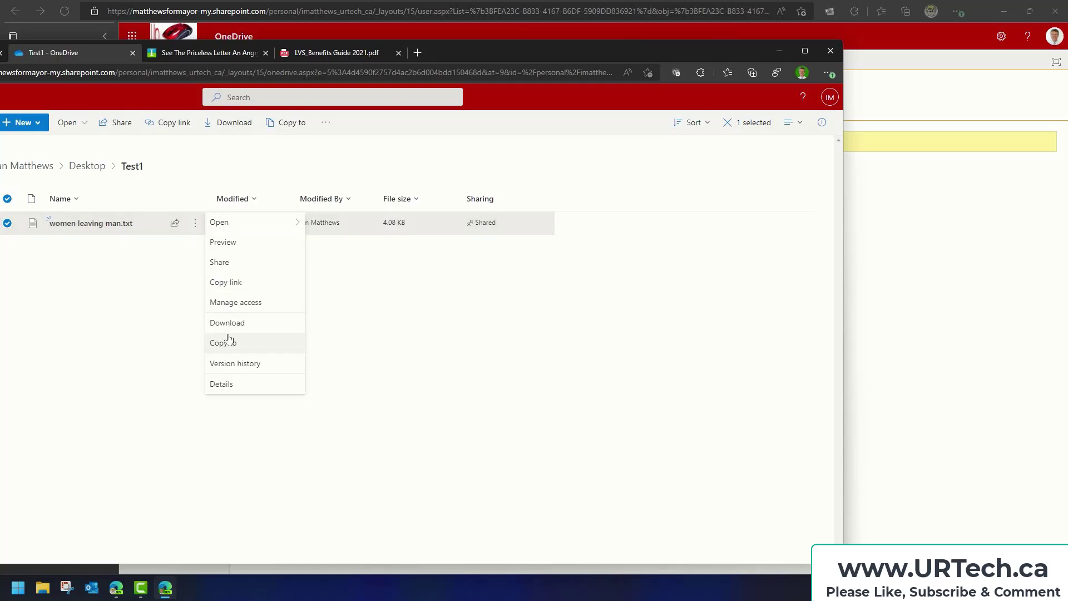
pyautogui.click(356, 309)
# Create a folder named test2 in Test1, then start a new Word document there
pyautogui.click(40, 125)
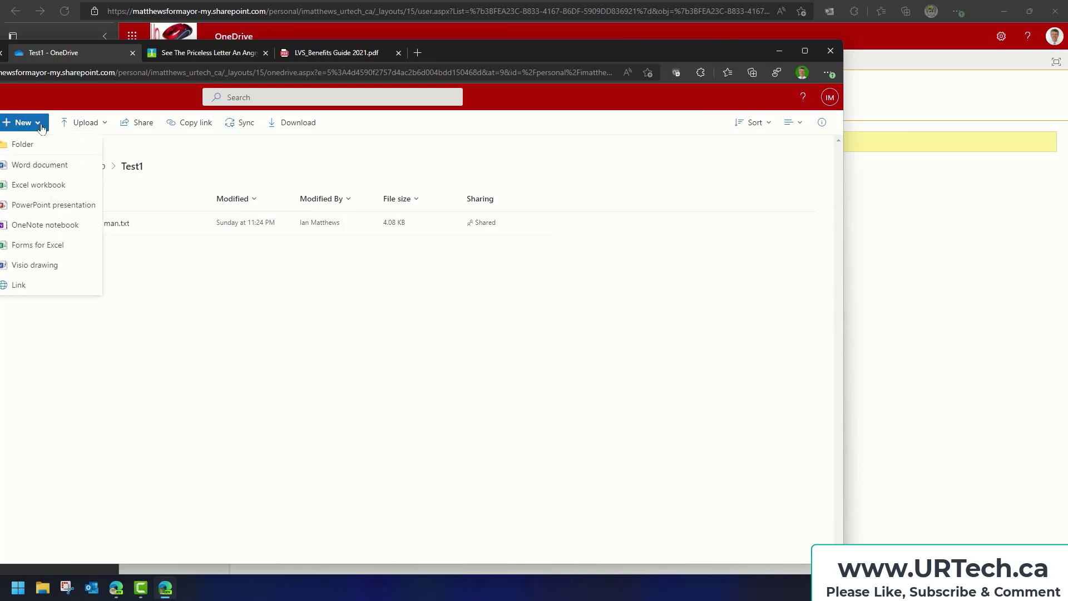
pyautogui.click(32, 145)
pyautogui.write('te')
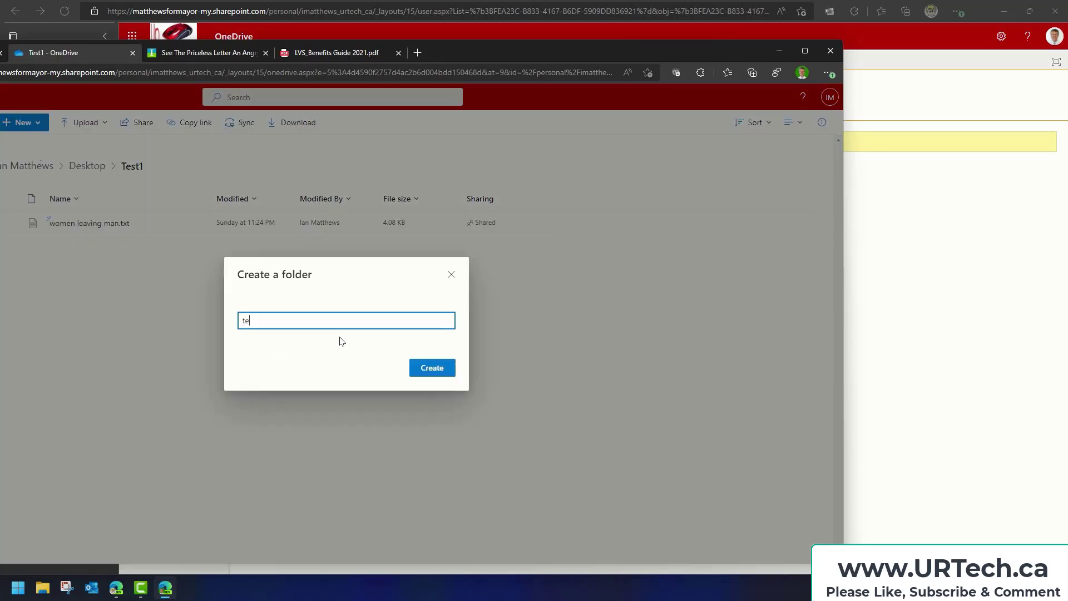
pyautogui.write('st2')
pyautogui.click(434, 367)
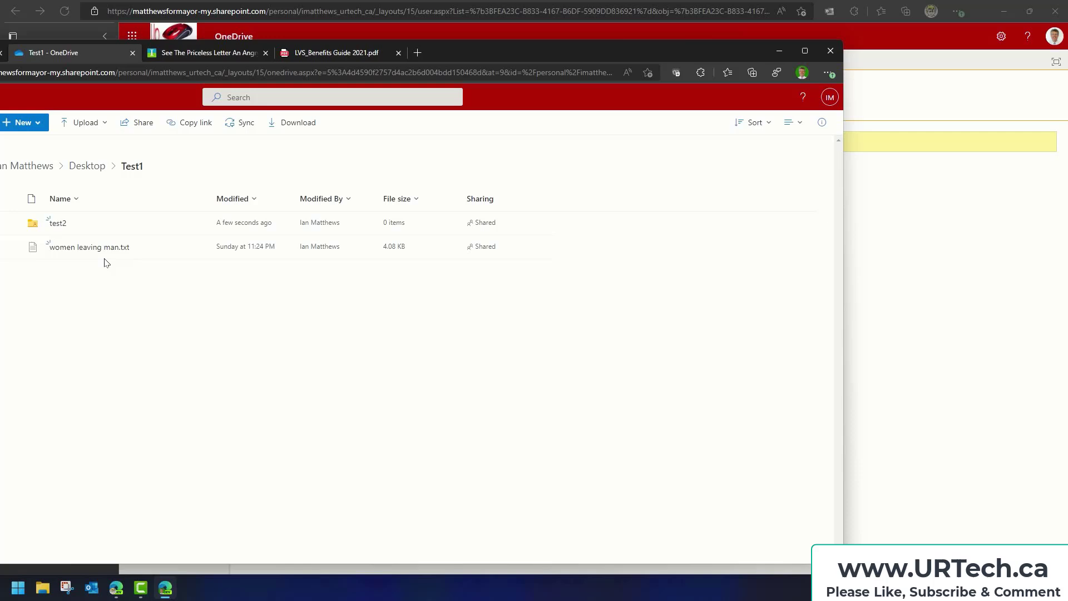
pyautogui.click(25, 122)
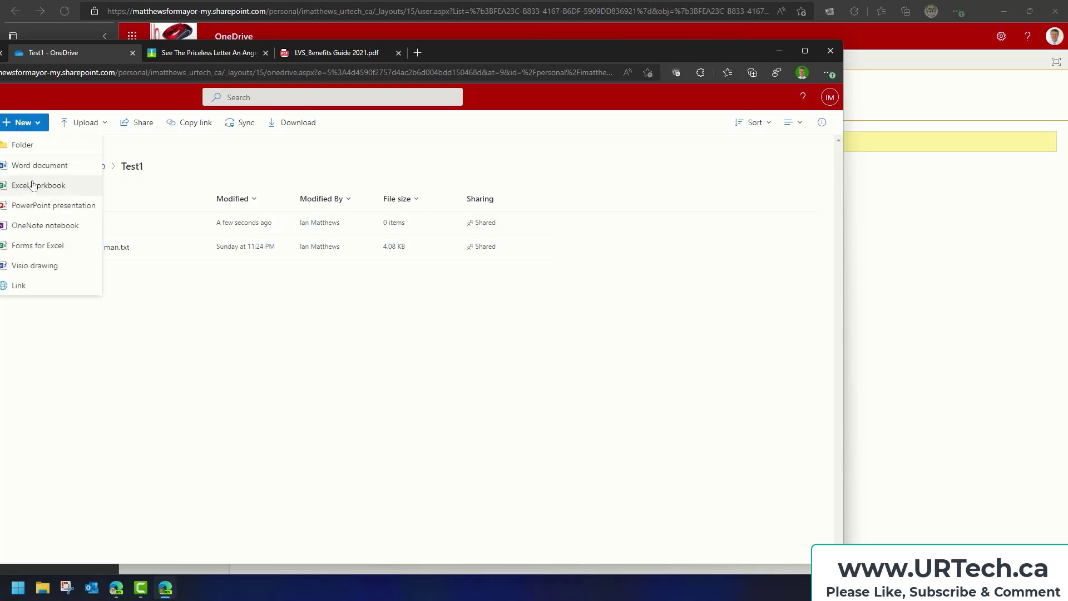
pyautogui.click(34, 166)
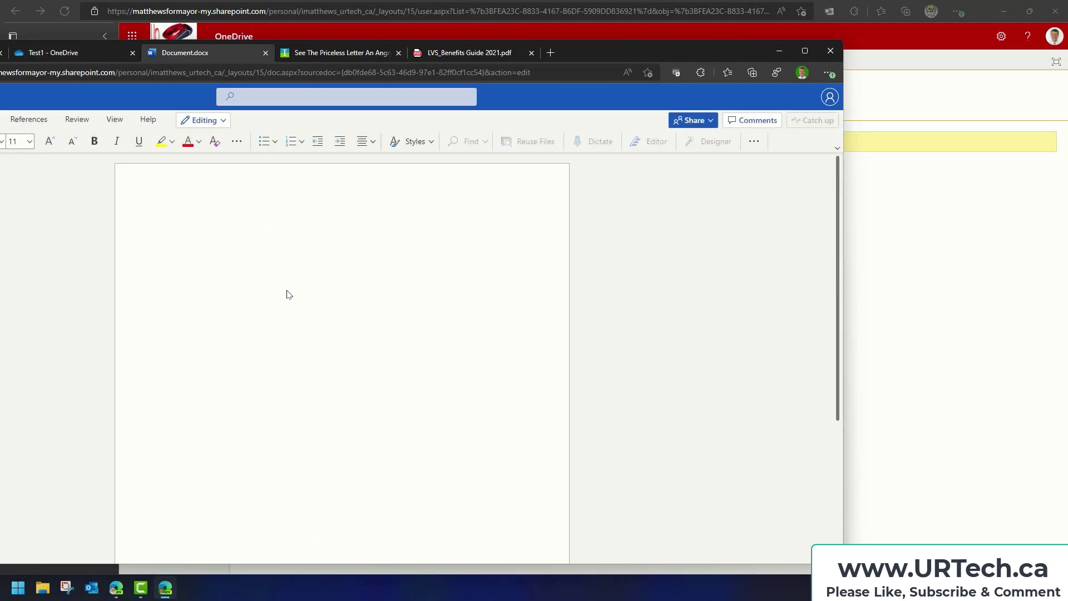
# Type 'sdk;osahdfl;sahdfl;h' and, on the next line, twenty 1s
pyautogui.write('sdk;osahdfl;sahdfl;h')
pyautogui.press('Return')
pyautogui.write('11')
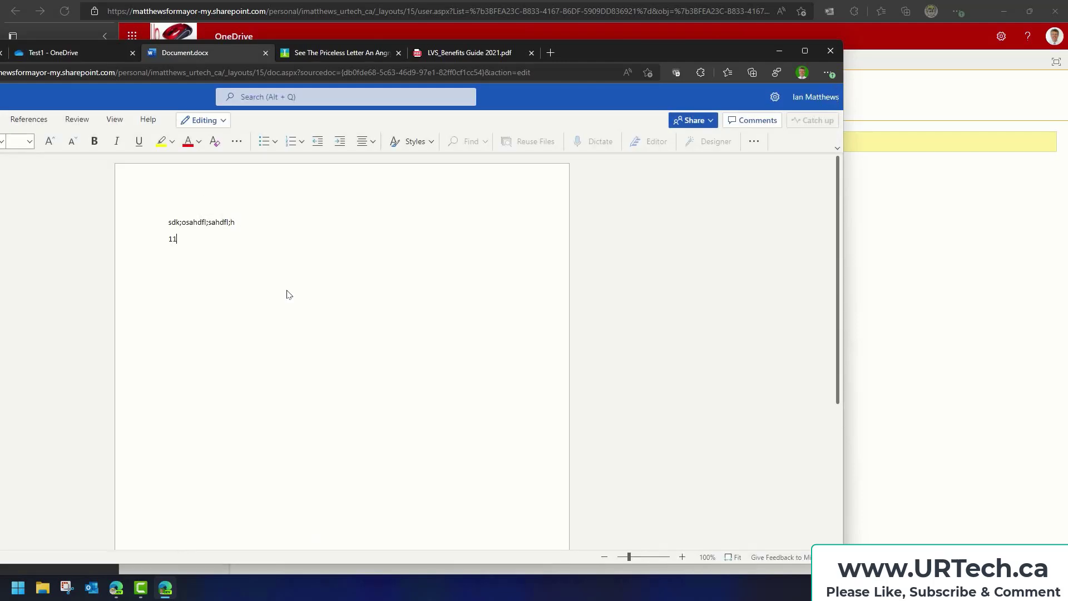
pyautogui.write('111111111111111111')
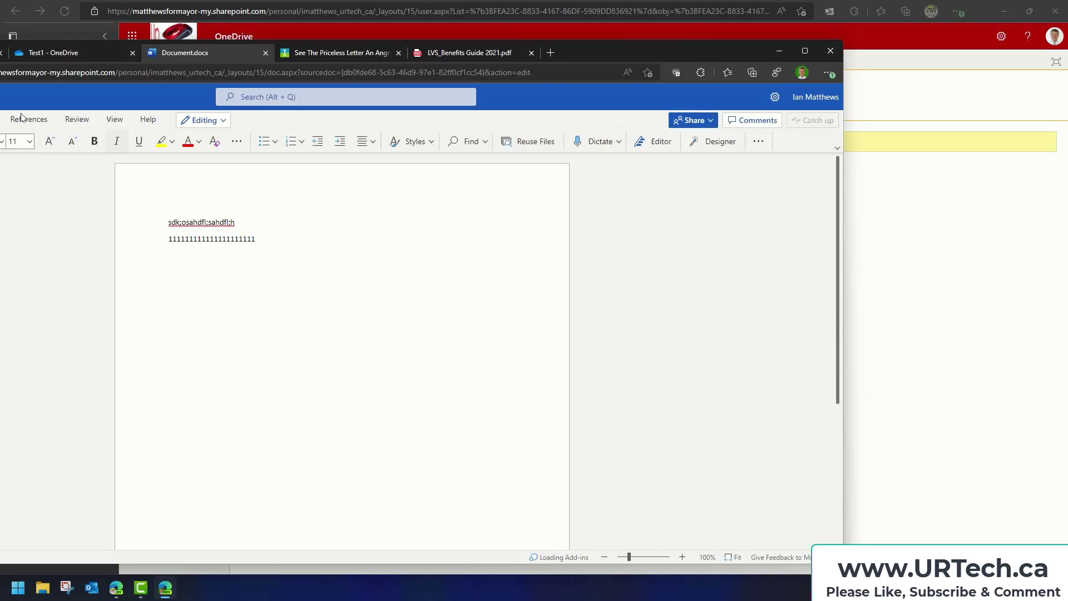
pyautogui.moveTo(616, 55); pyautogui.dragTo(716, 48)
# Close the Word document and bring the owner's Test1 permissions window to the front
pyautogui.click(374, 44)
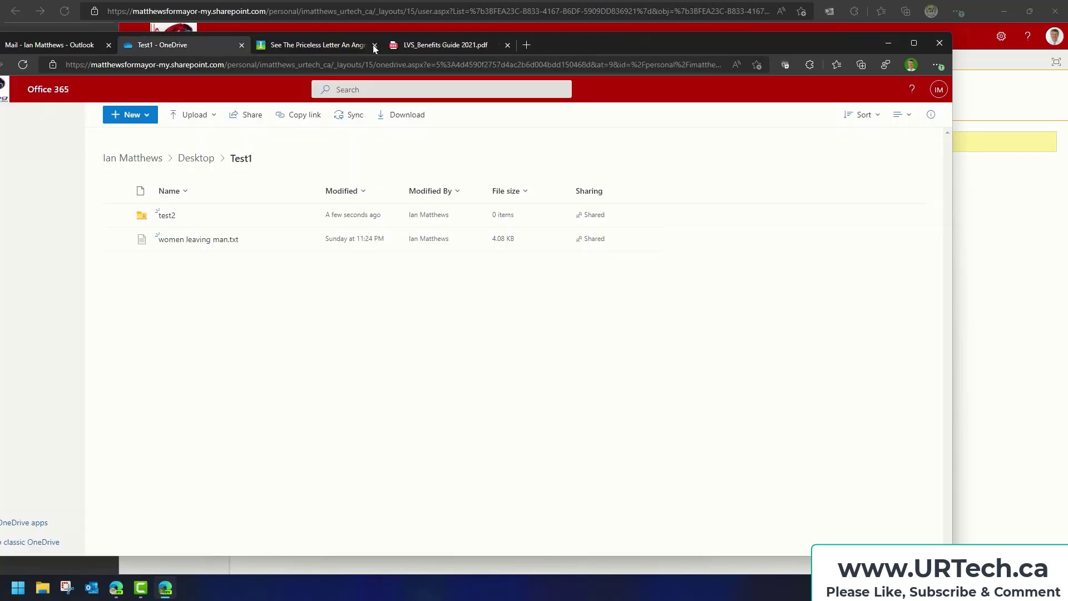
pyautogui.rightClick(191, 292)
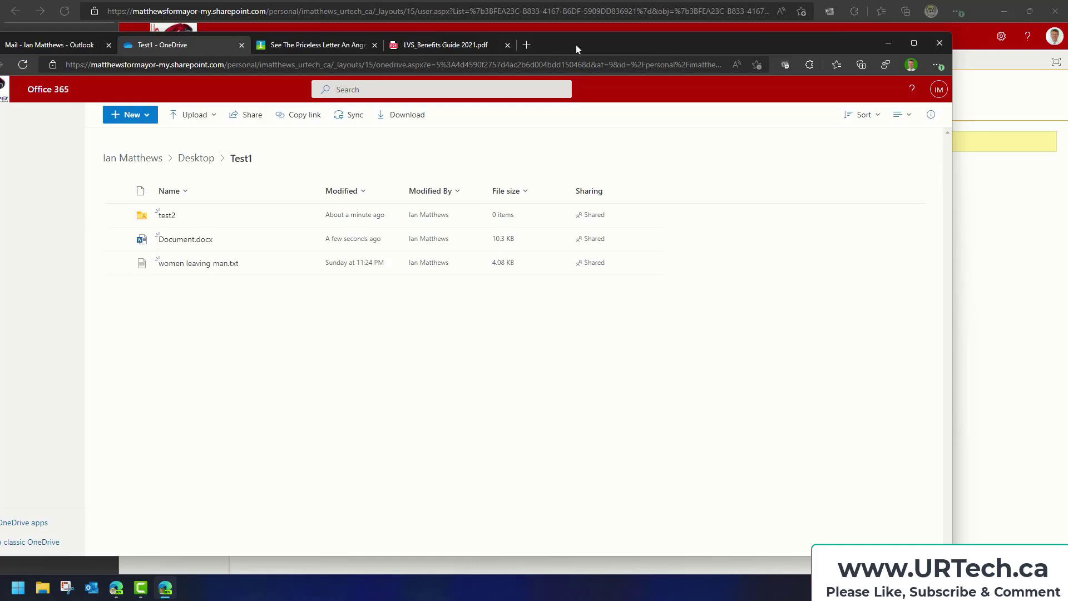
pyautogui.moveTo(576, 48); pyautogui.dragTo(561, 55)
pyautogui.click(967, 198)
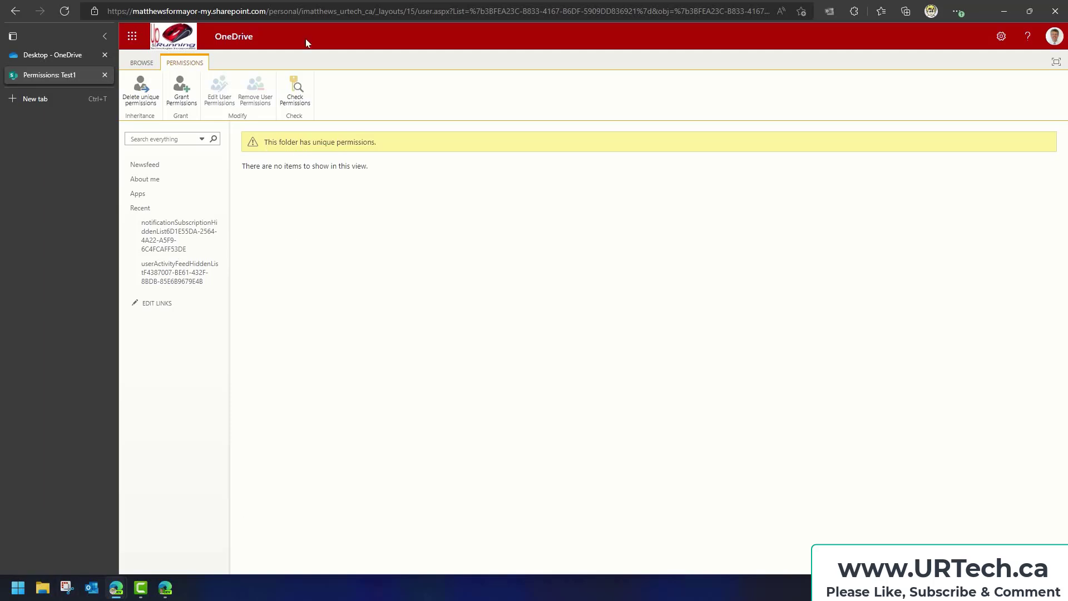
# Reload the Test1 permissions page, then minimize Edge to show the desktop
pyautogui.rightClick(299, 207)
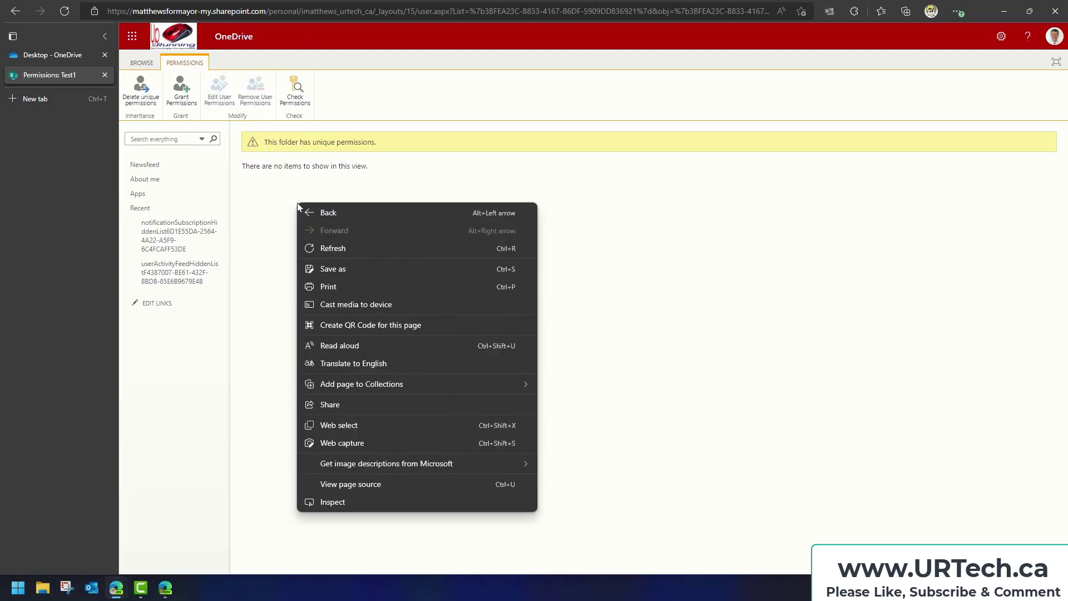
pyautogui.click(334, 254)
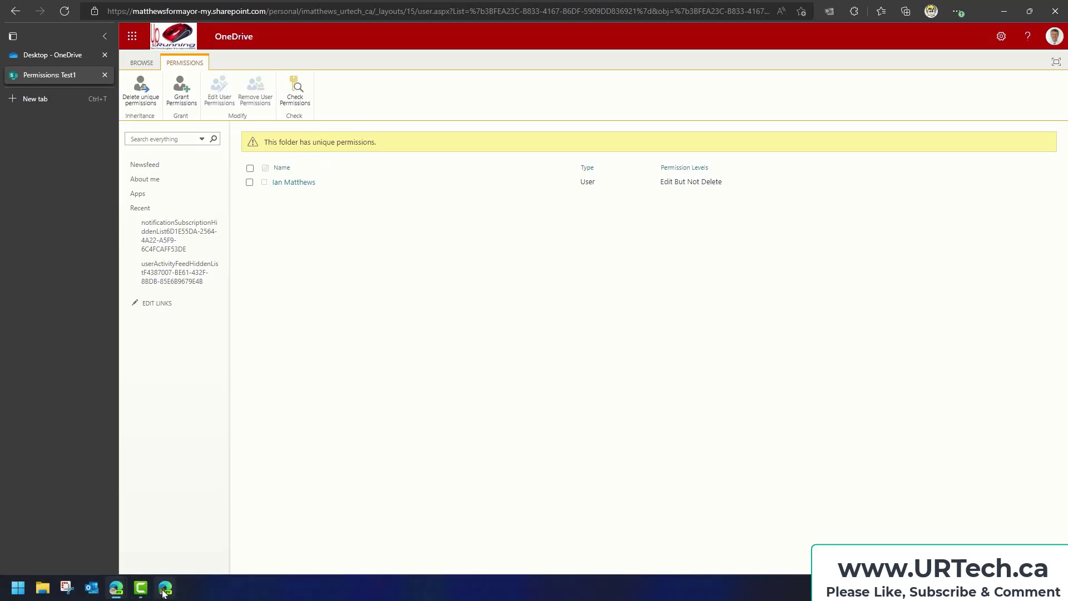
pyautogui.click(1003, 11)
pyautogui.press('super+d')
# Open the local synced Test1 folder and check that Document.docx has appeared
pyautogui.doubleClick(237, 131)
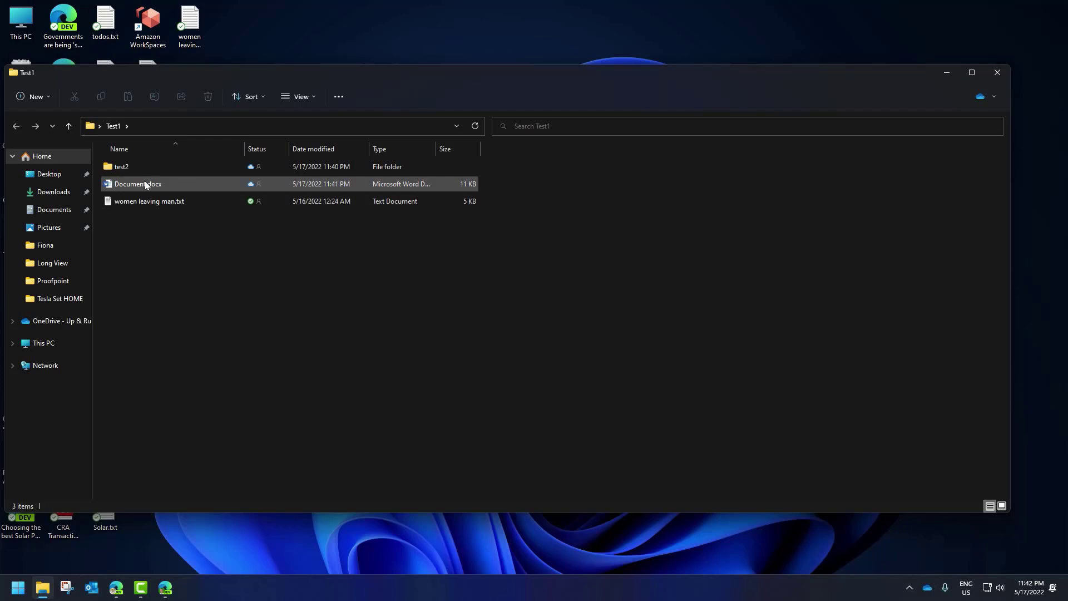
pyautogui.moveTo(268, 78); pyautogui.dragTo(370, 71)
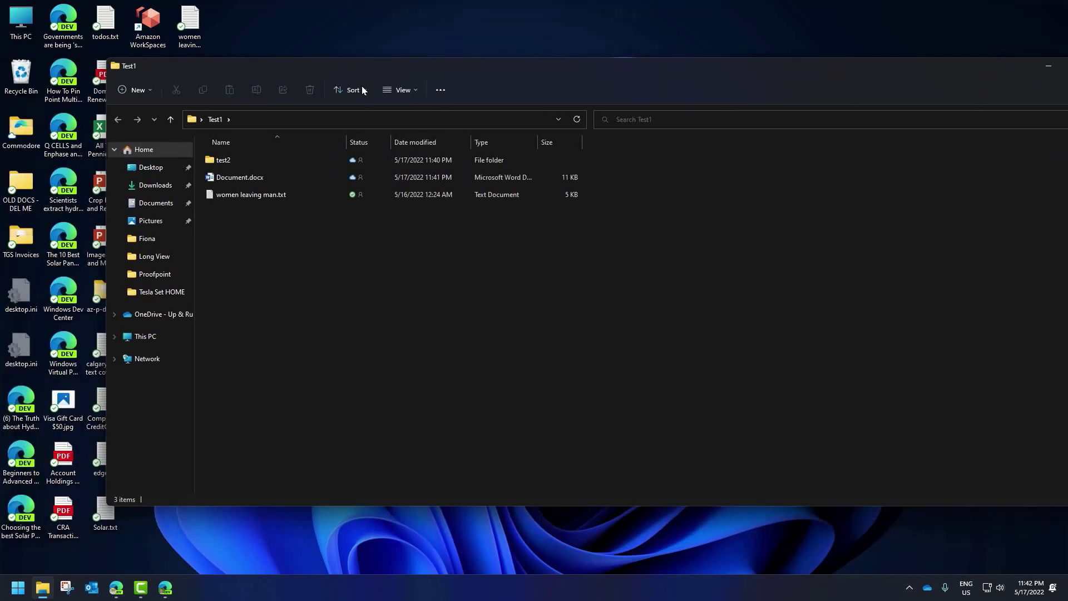
pyautogui.click(241, 179)
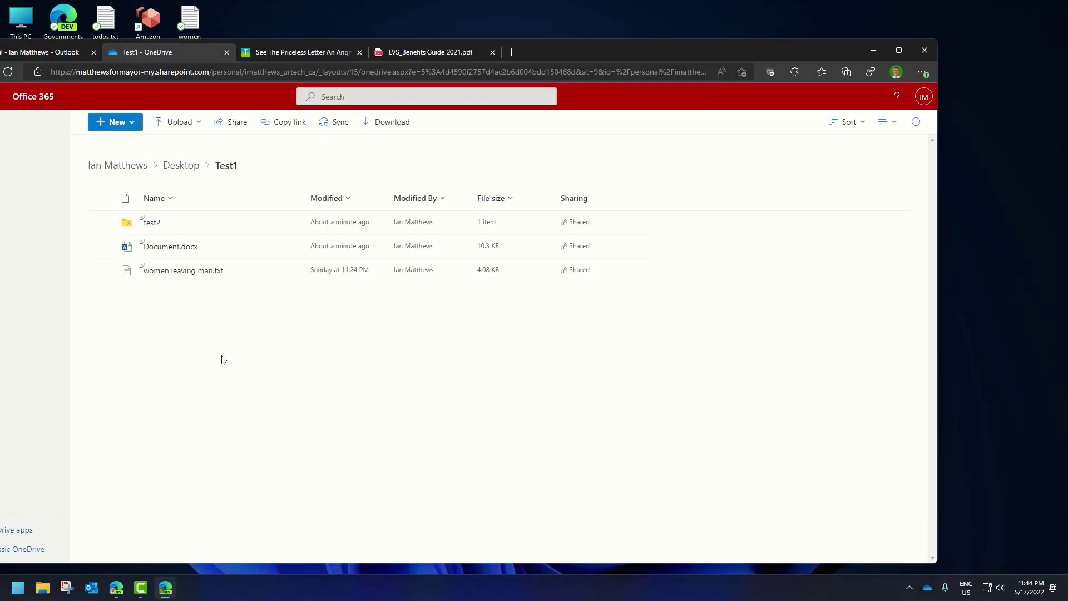
pyautogui.rightClick(222, 359)
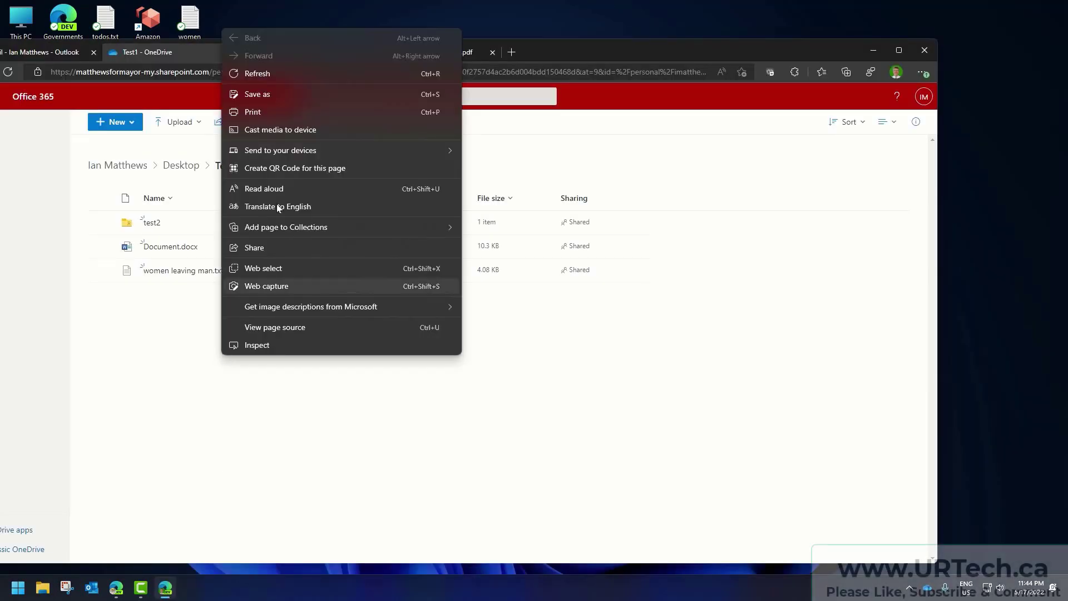
# Refresh Test1, open test2 and its text file, then return to the owner's Test1 window
pyautogui.click(262, 73)
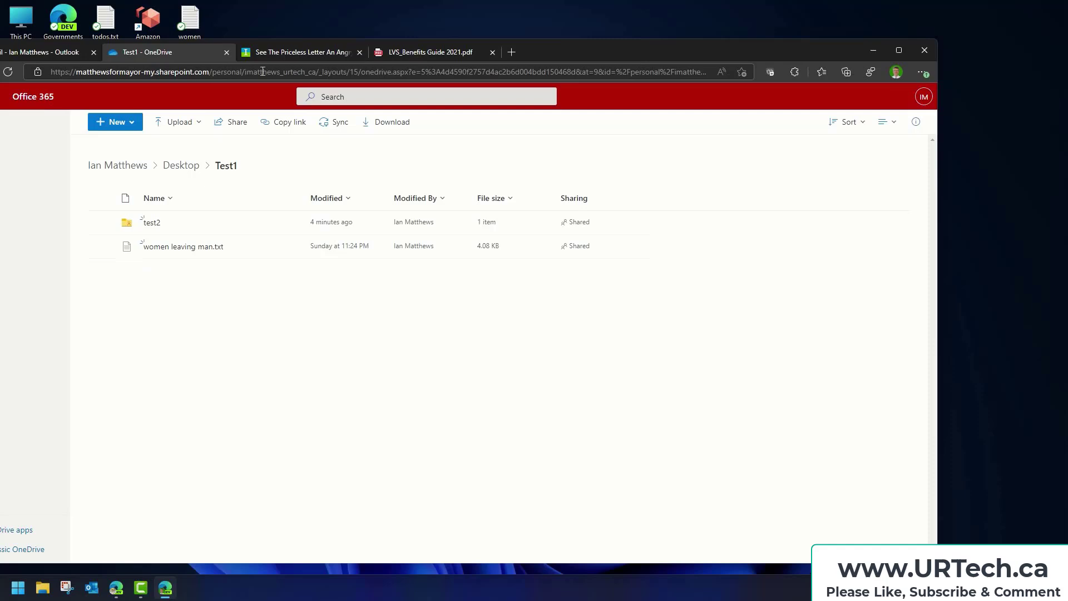
pyautogui.click(156, 222)
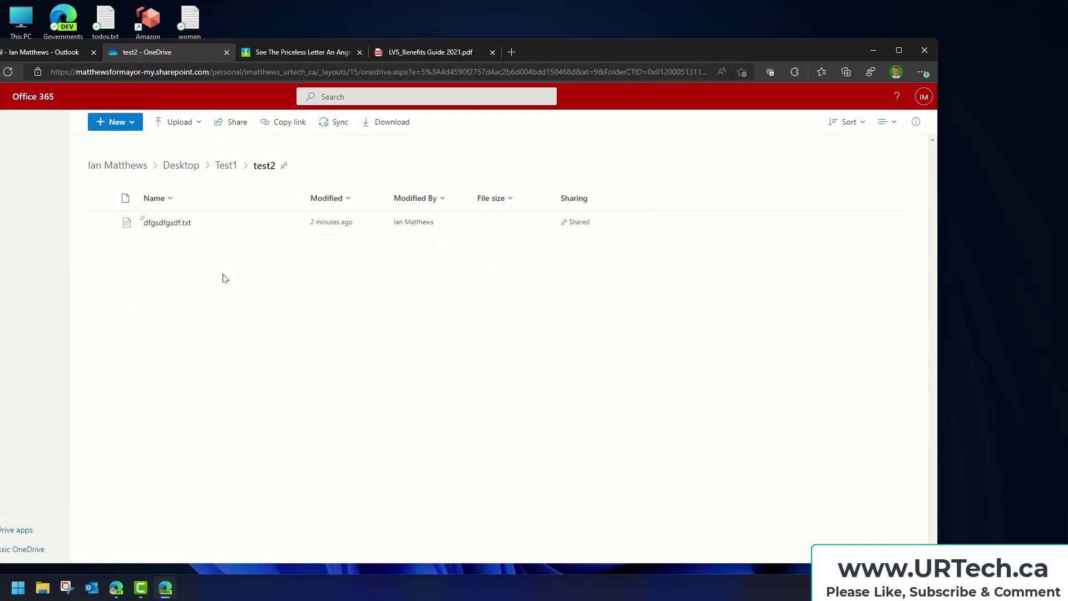
pyautogui.click(167, 222)
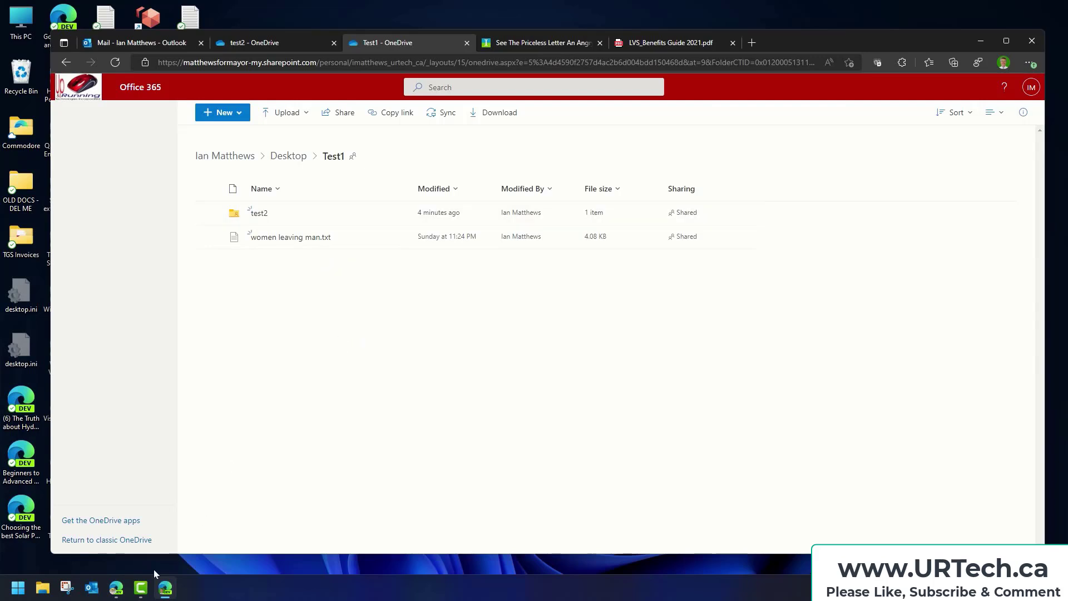
pyautogui.click(279, 552)
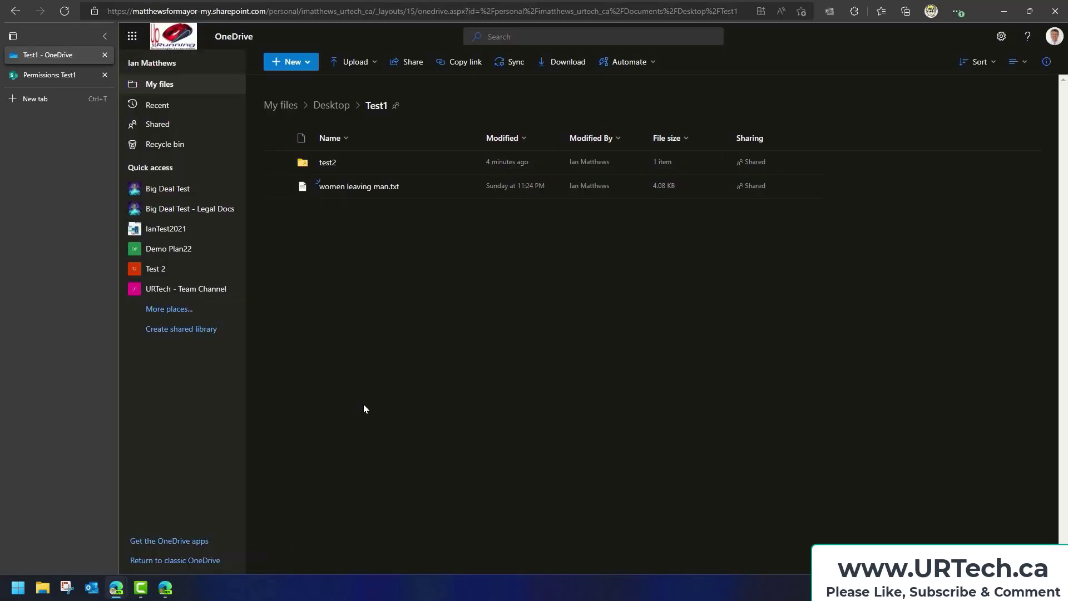
# From Desktop, open Manage access for Test1, grant permissions and list the permission levels
pyautogui.click(334, 106)
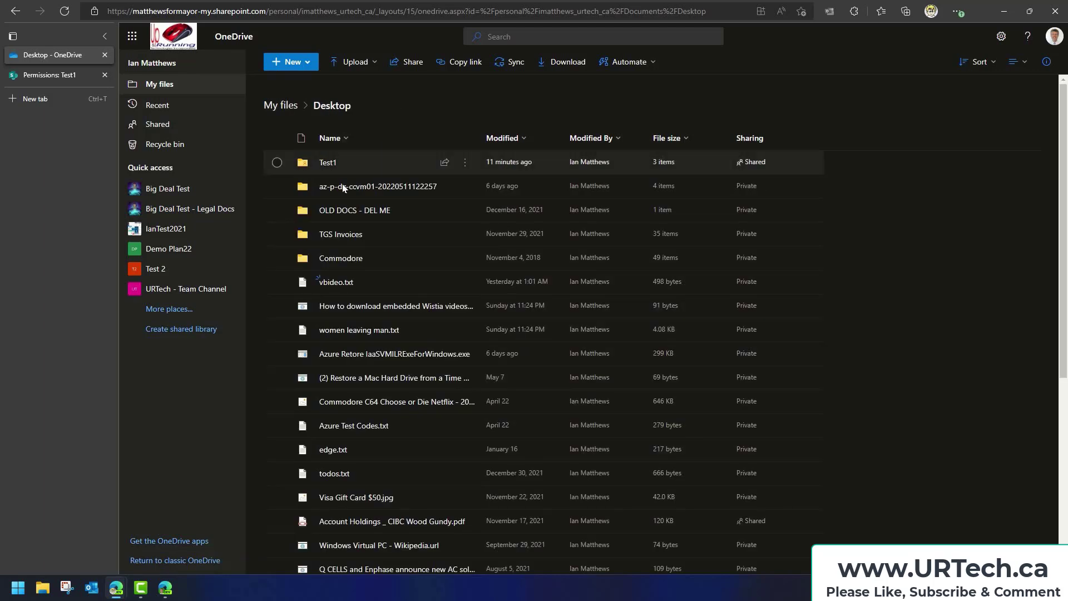
pyautogui.click(465, 164)
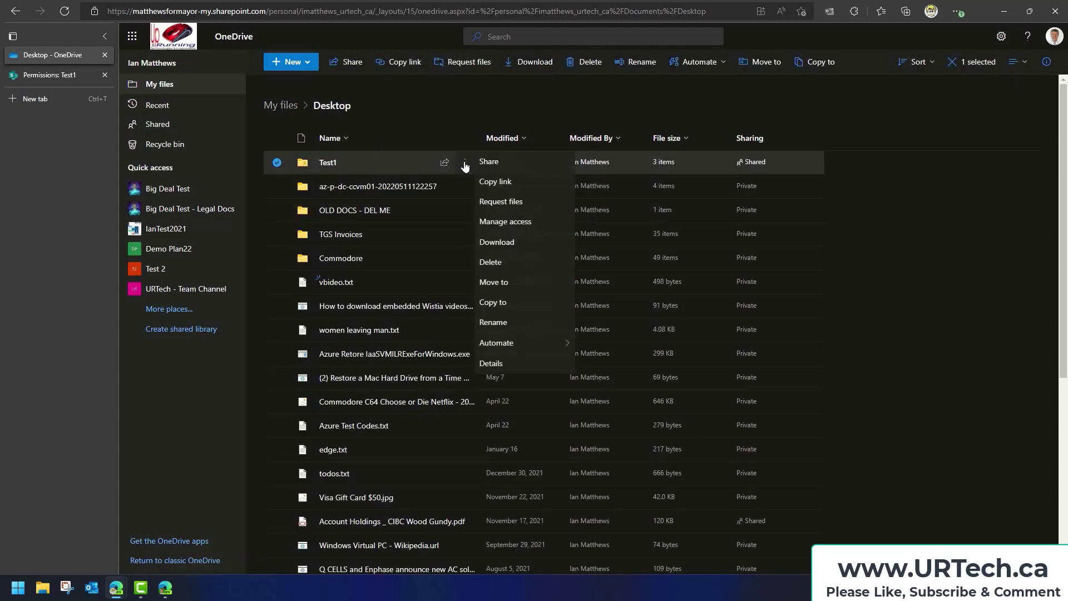
pyautogui.click(517, 223)
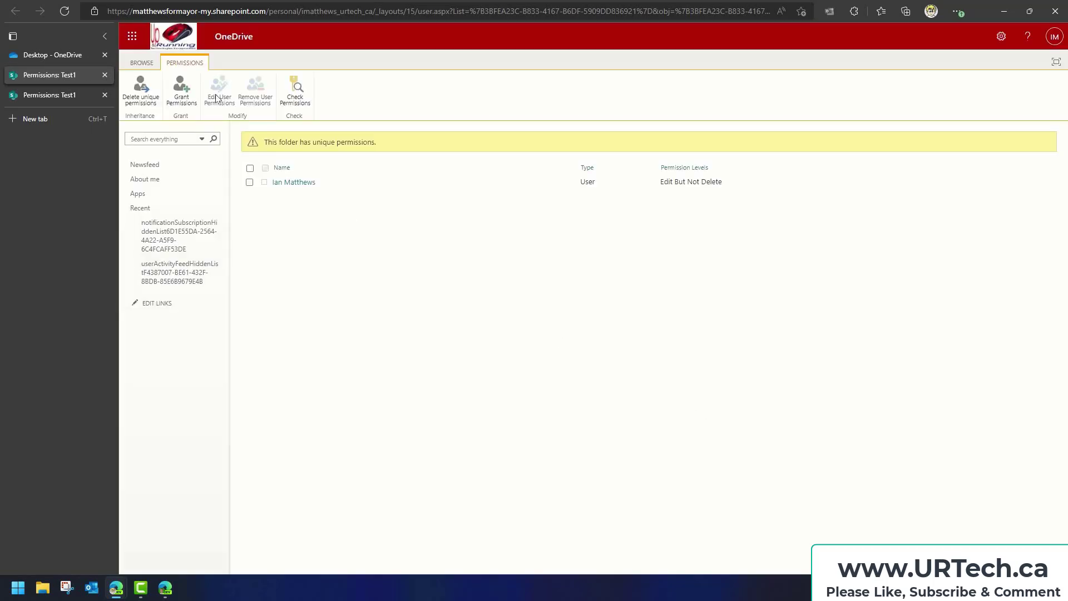
pyautogui.click(181, 89)
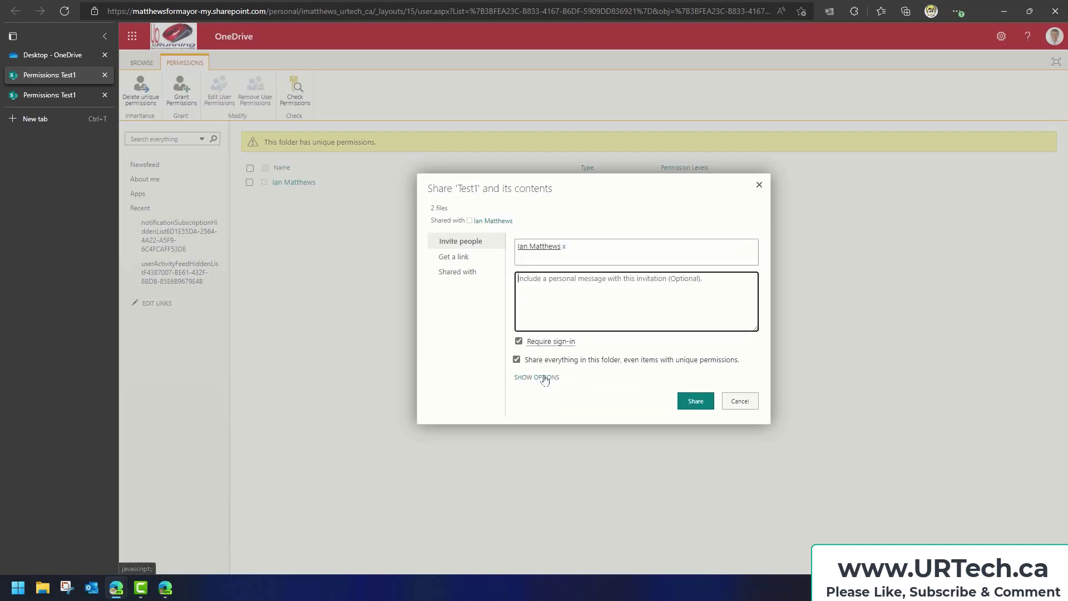
pyautogui.click(543, 377)
pyautogui.click(563, 402)
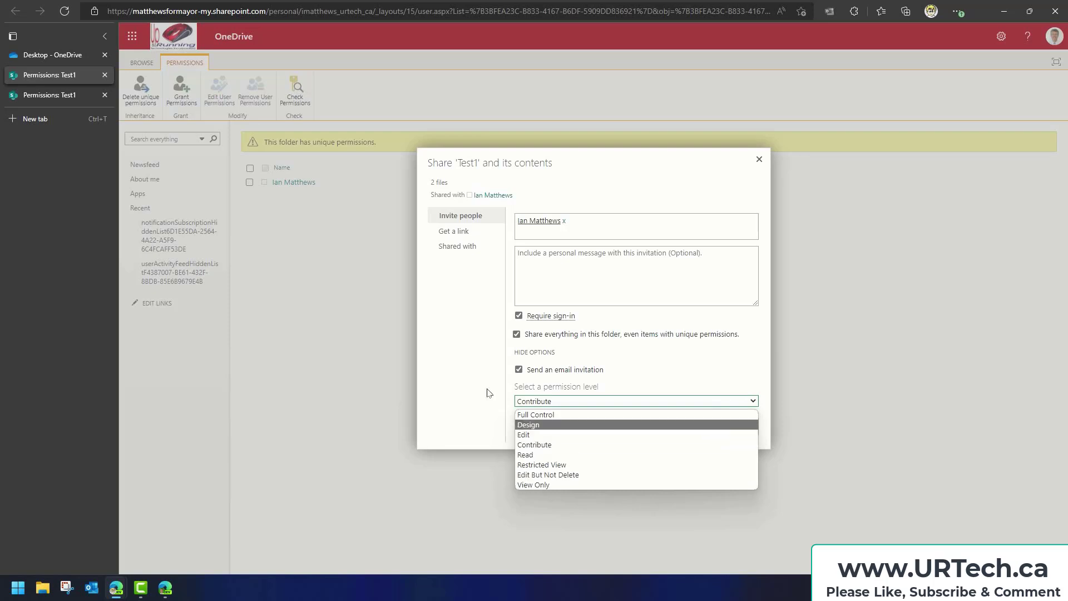
# Close the Share 'Test1' dialog without sending an invitation
pyautogui.click(759, 160)
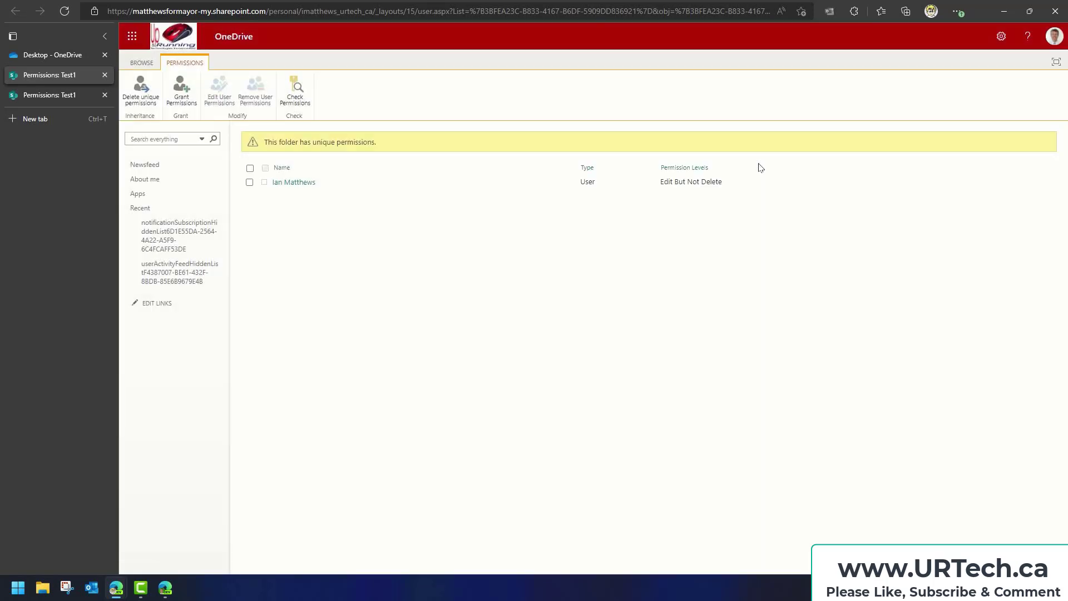